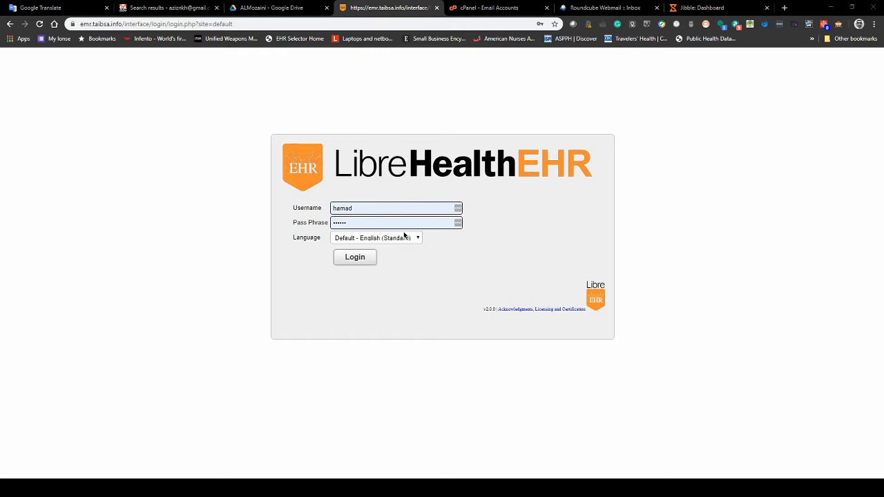
pyautogui.click(124, 25)
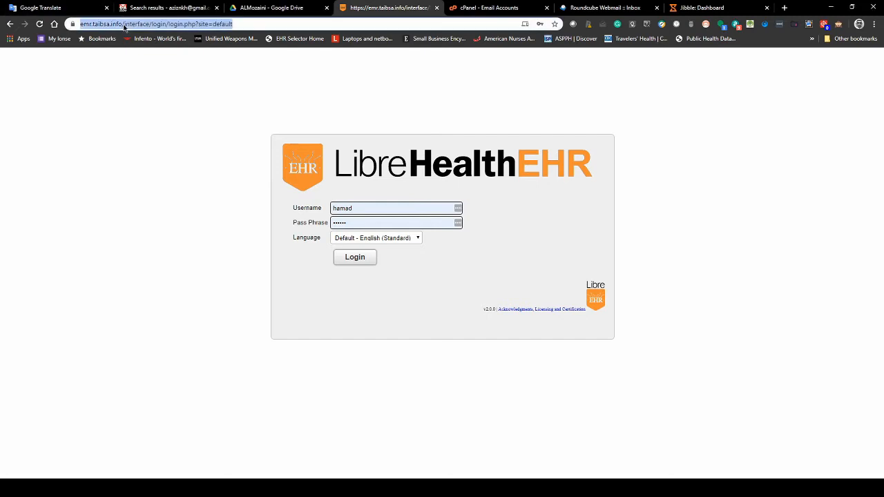
pyautogui.click(125, 24)
pyautogui.moveTo(143, 24); pyautogui.dragTo(336, 19)
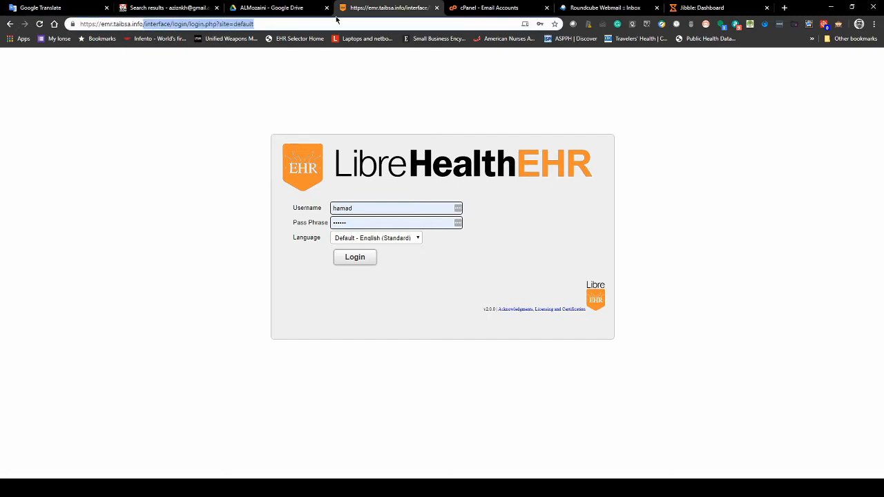
pyautogui.press('BackSpace')
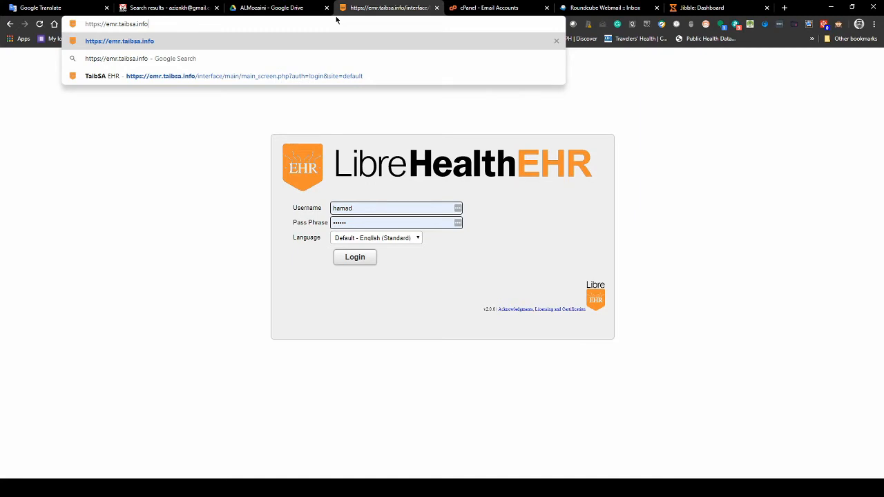
pyautogui.press('Return')
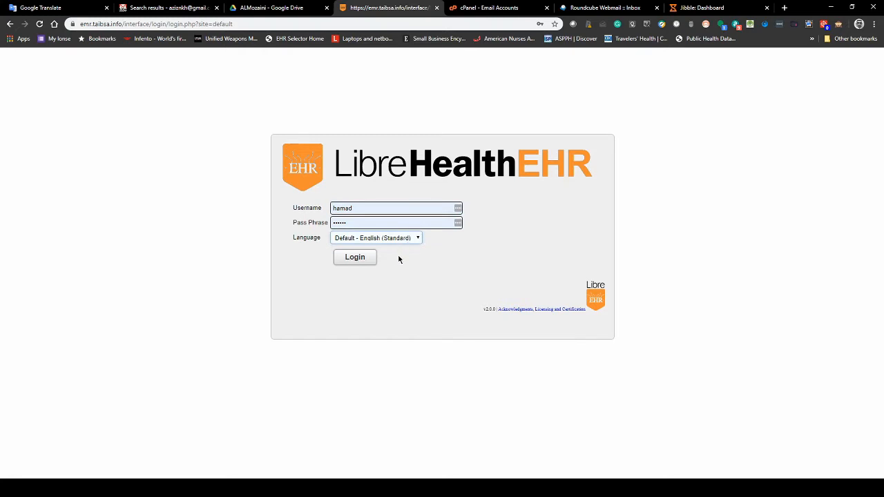
pyautogui.click(370, 210)
pyautogui.click(358, 261)
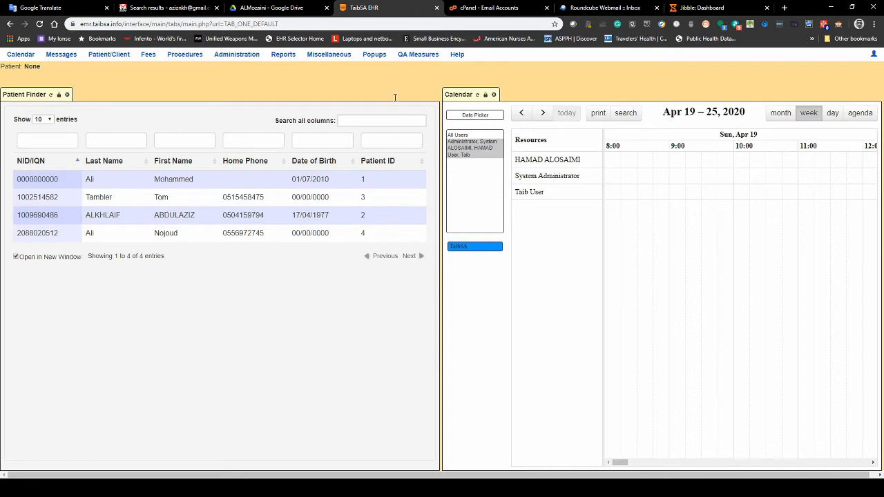
# - Bring up the Administration menu once the Patient Finder and calendar have loaded
pyautogui.moveTo(243, 63)
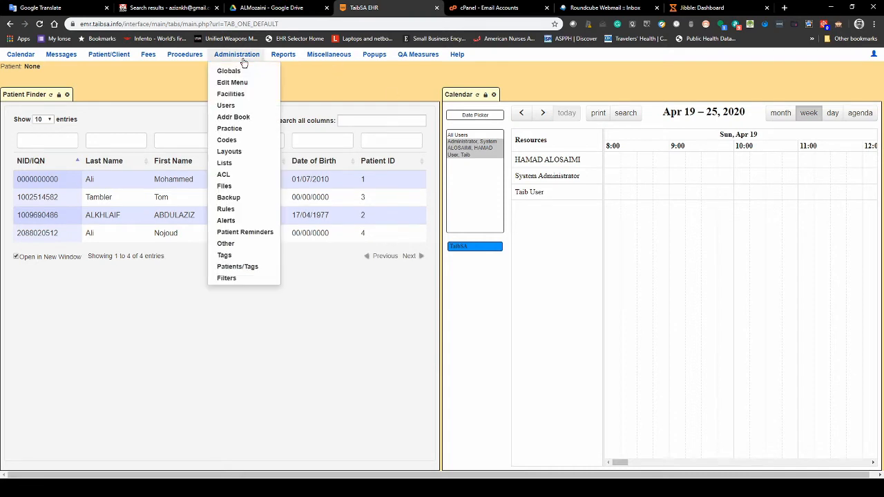
# - Open Administration > Facilities, close the Calendar, Patient Finder and blank panels, and start adding a facility
pyautogui.click(240, 97)
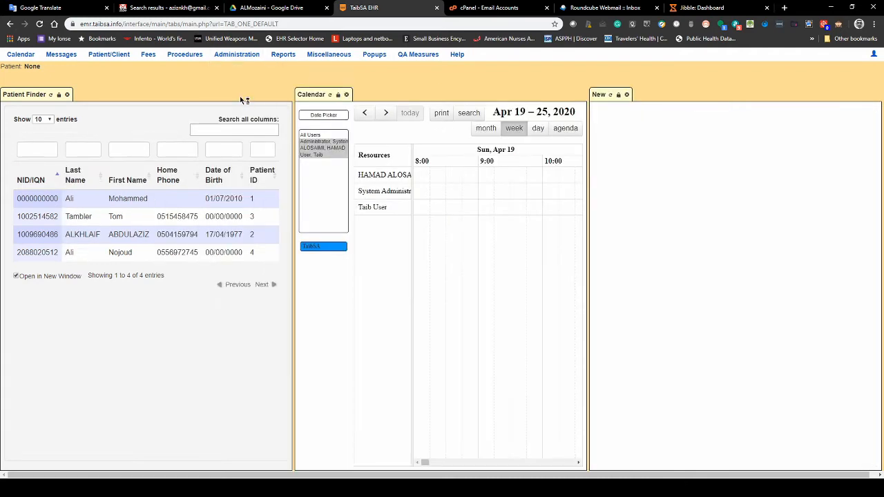
pyautogui.click(347, 94)
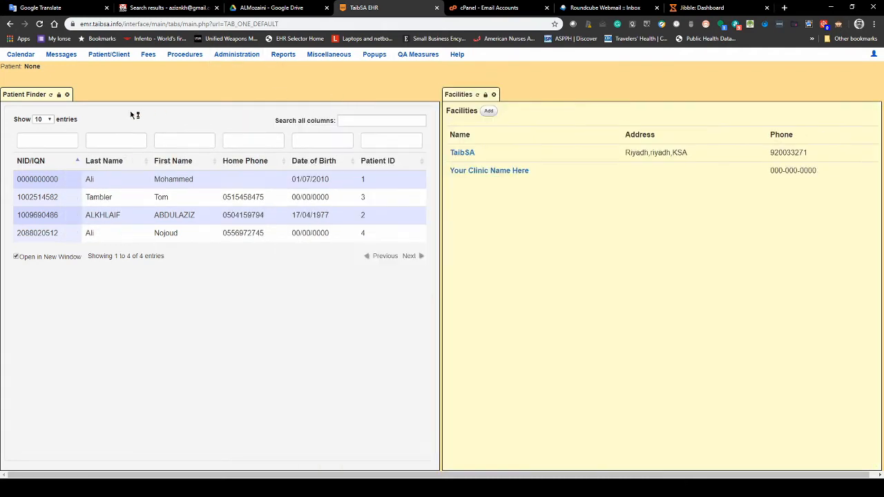
pyautogui.click(71, 95)
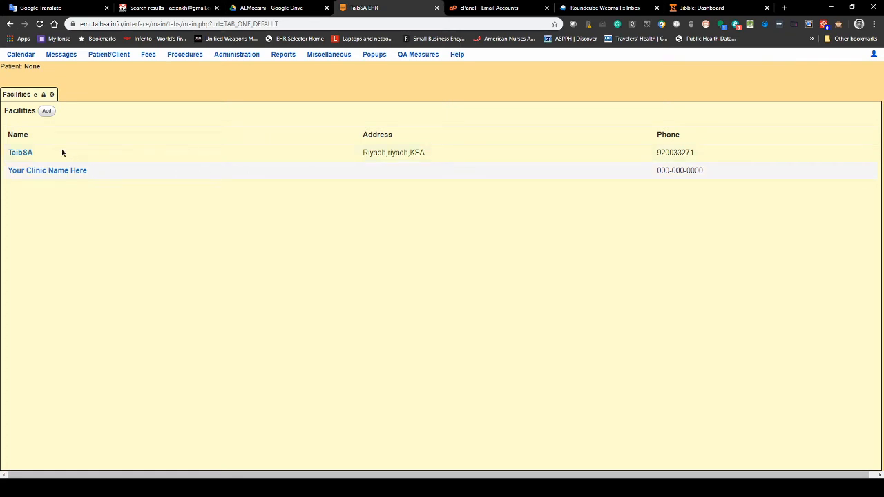
pyautogui.click(29, 57)
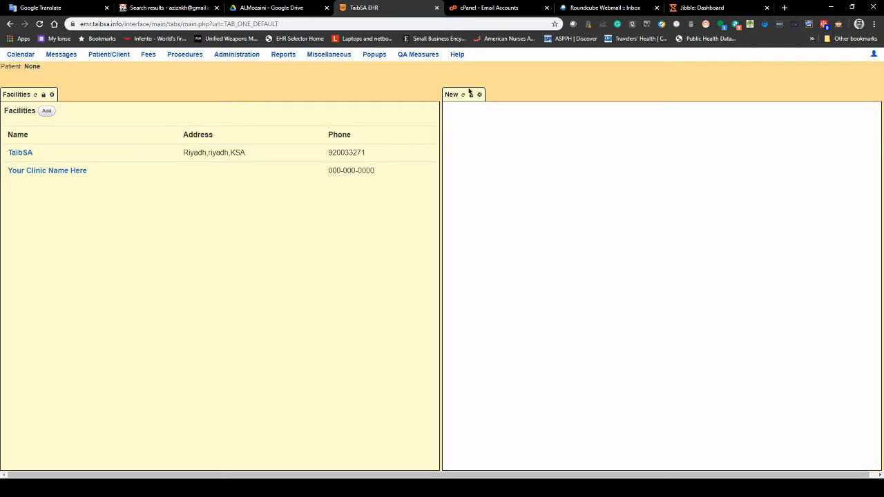
pyautogui.click(495, 95)
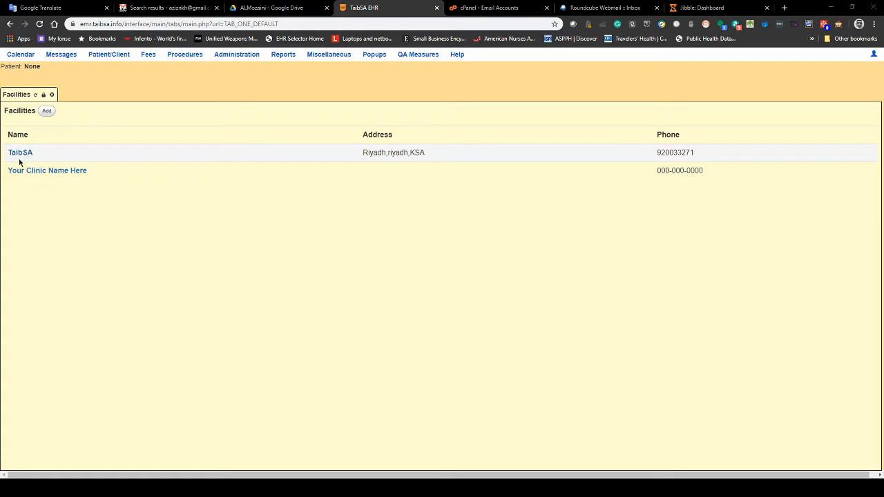
pyautogui.click(46, 111)
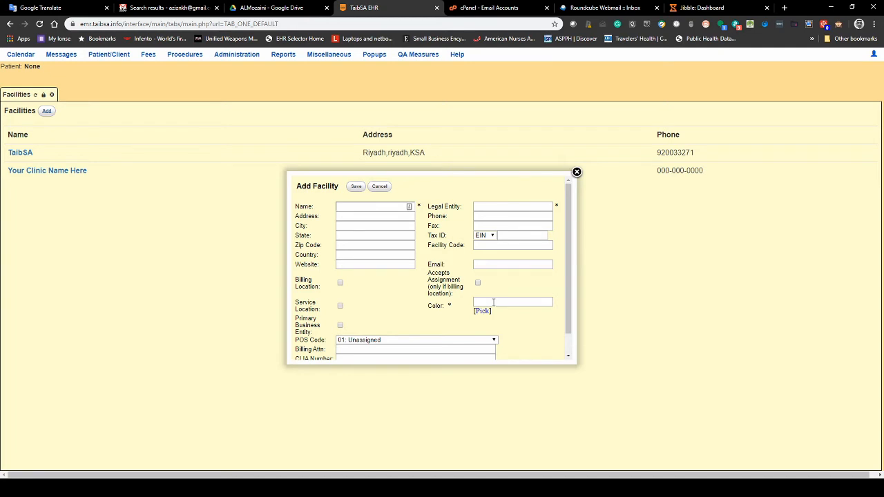
# - Enter 'Taib Homecare' as the new facility's name
pyautogui.scroll(-1, 436, 253)
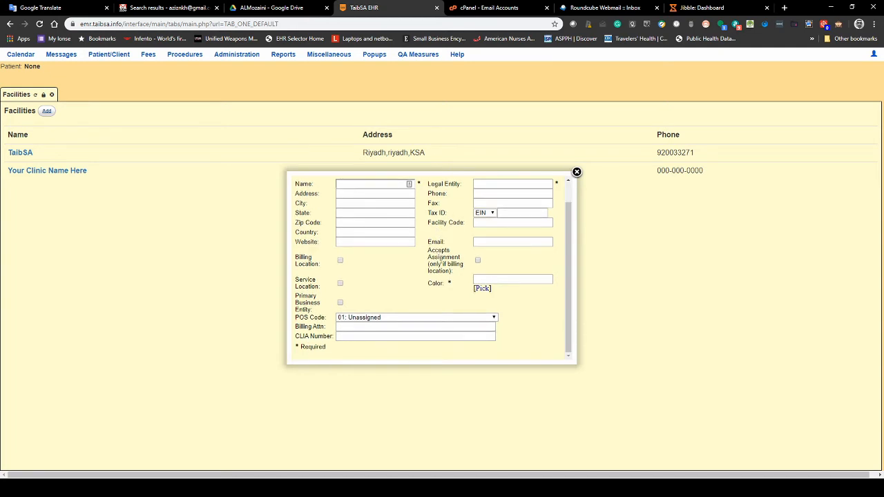
pyautogui.scroll(1, 449, 221)
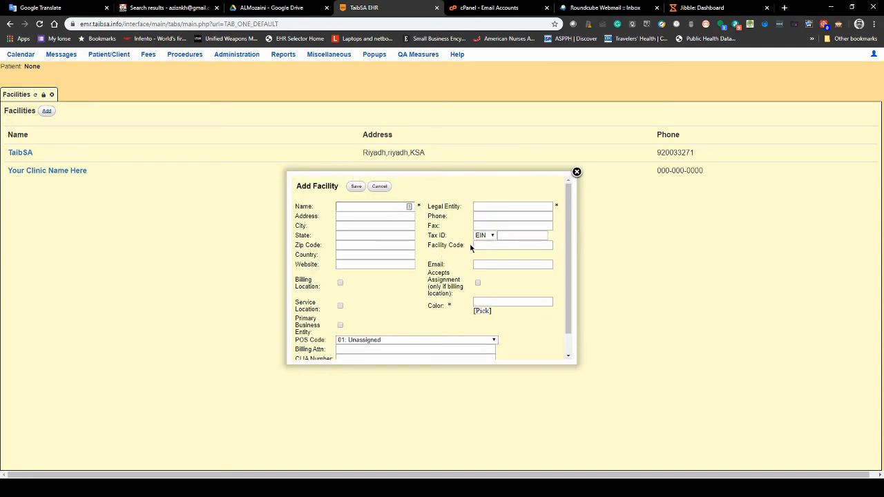
pyautogui.click(364, 208)
pyautogui.click(389, 209)
pyautogui.write('ب')
pyautogui.press('BackSpace')
pyautogui.write('t')
pyautogui.click(388, 221)
pyautogui.press('BackSpace')
pyautogui.press('BackSpace')
pyautogui.write('Homecare')
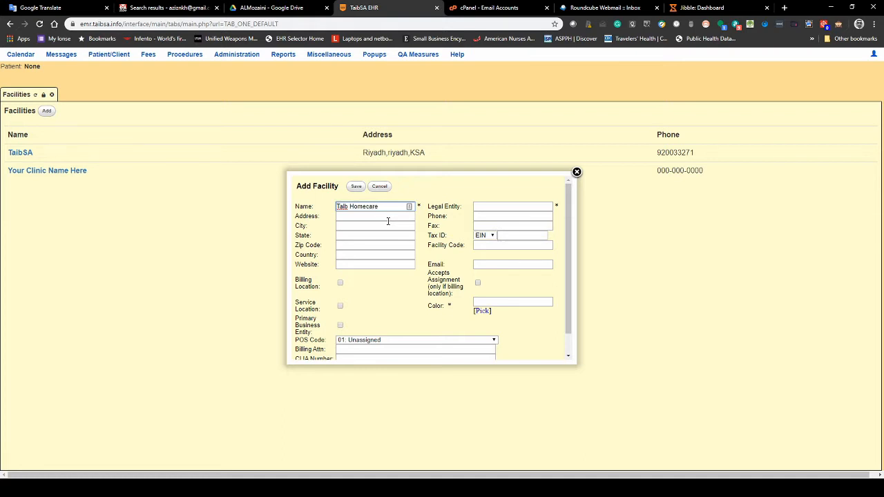
# - Set legal entity 'Taib SA' and blue colour #3366FF, then save the facility
pyautogui.click(492, 205)
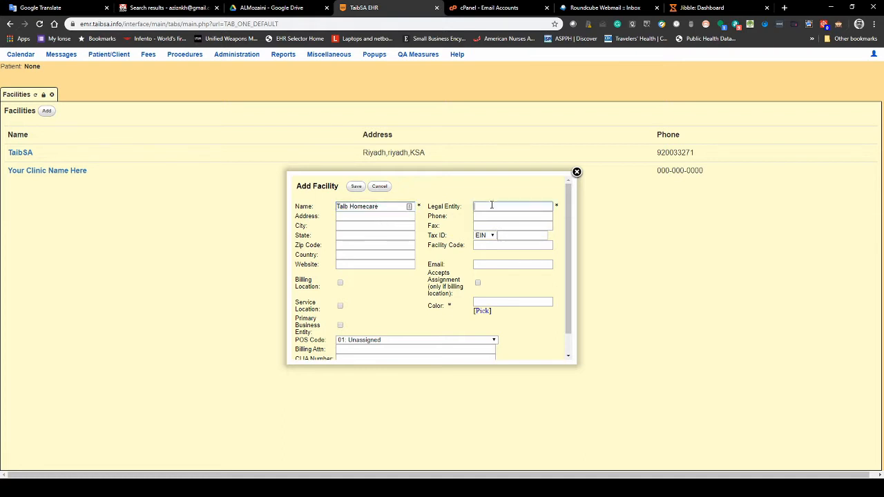
pyautogui.write('Taib SA')
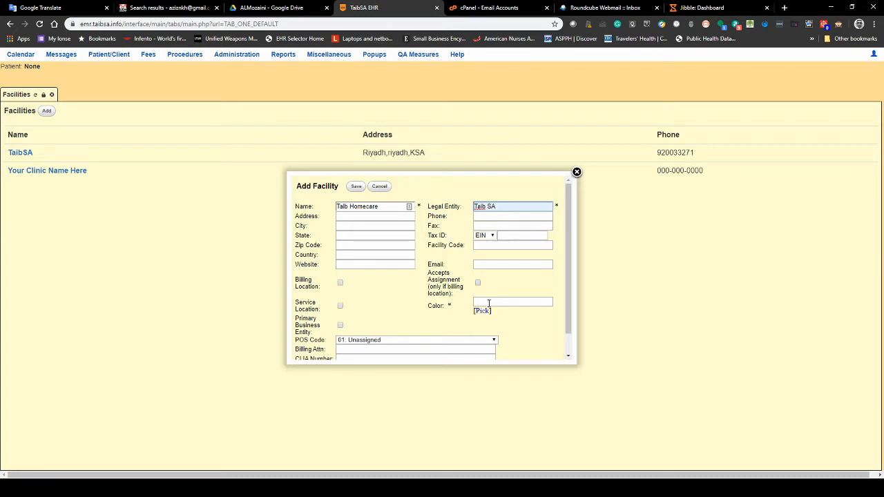
pyautogui.click(483, 311)
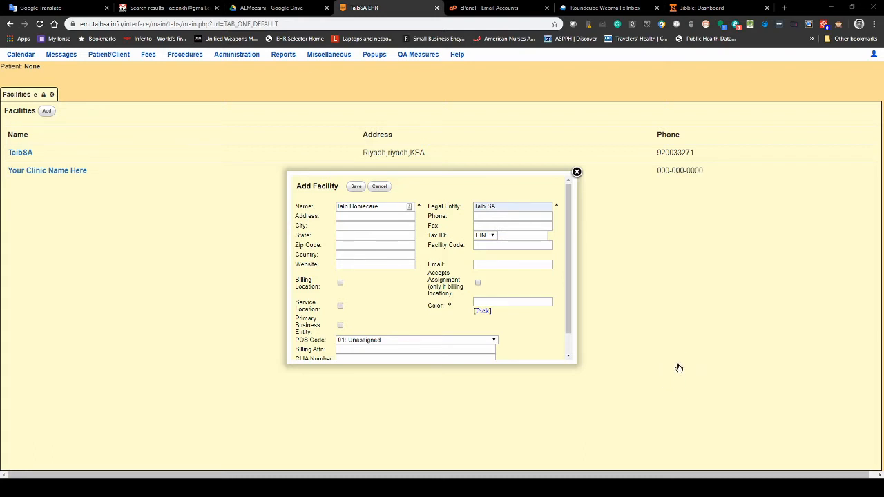
pyautogui.click(682, 368)
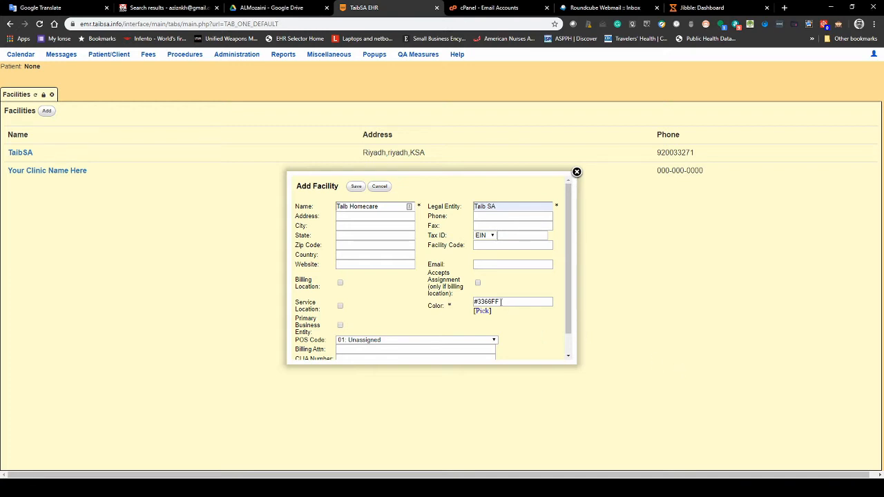
pyautogui.click(355, 188)
# - Start another facility named 'Ministry of Investment Riyadh'
pyautogui.click(46, 112)
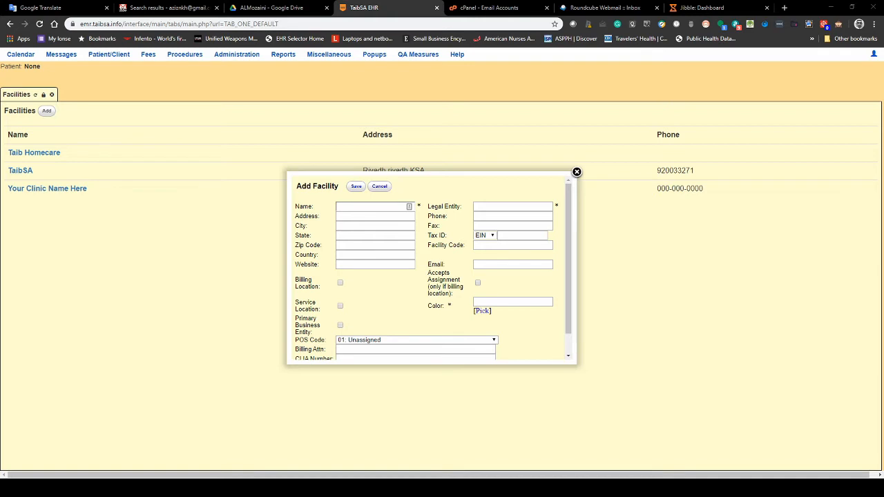
pyautogui.click(408, 207)
pyautogui.write('Ministry of Investment')
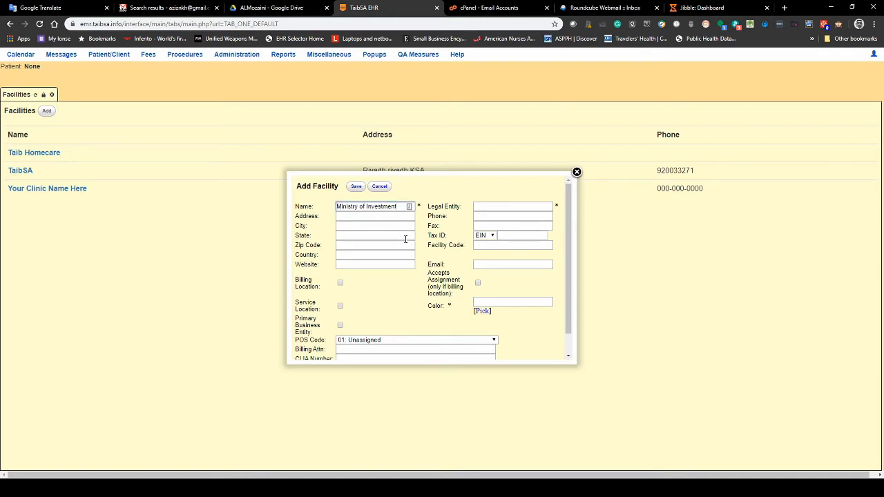
pyautogui.write('R')
pyautogui.write('yad')
pyautogui.press('BackSpace')
pyautogui.press('BackSpace')
pyautogui.press('BackSpace')
pyautogui.press('BackSpace')
pyautogui.write('Riyadh')
# - Set legal entity 'Ministry of Investment' and colour #FF3300, then save the facility
pyautogui.click(511, 206)
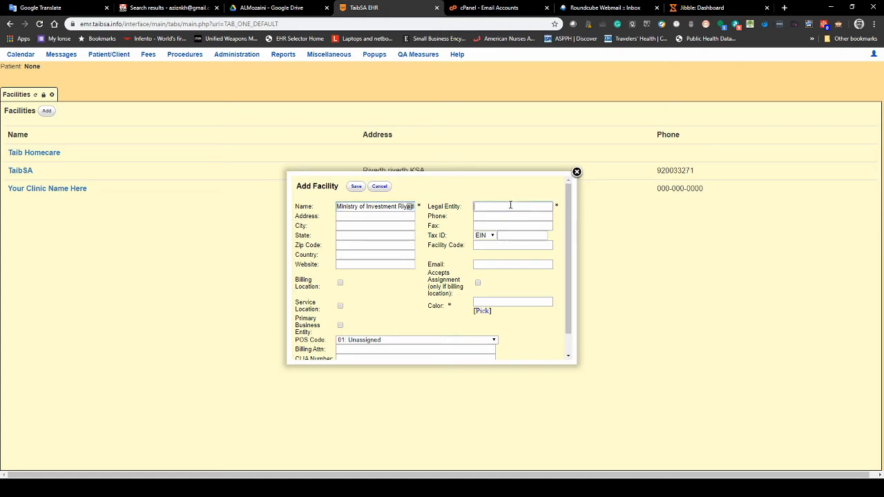
pyautogui.write('Ministry of Investment')
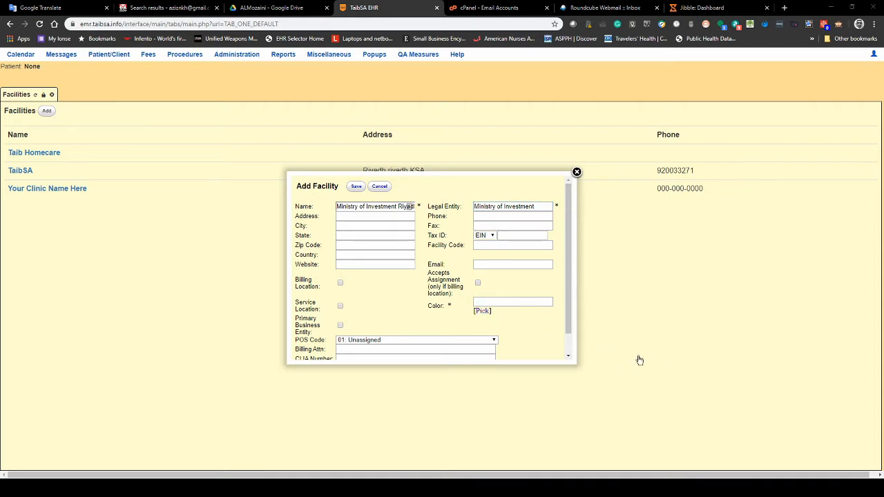
pyautogui.click(686, 361)
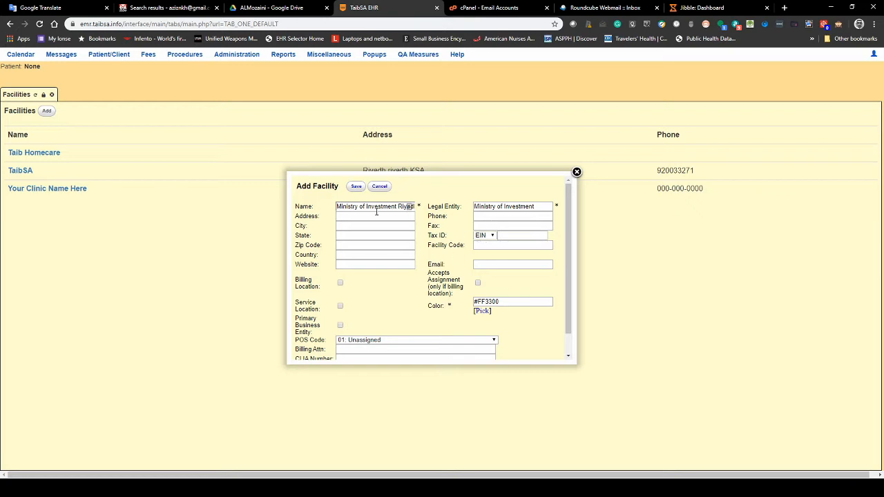
pyautogui.click(354, 188)
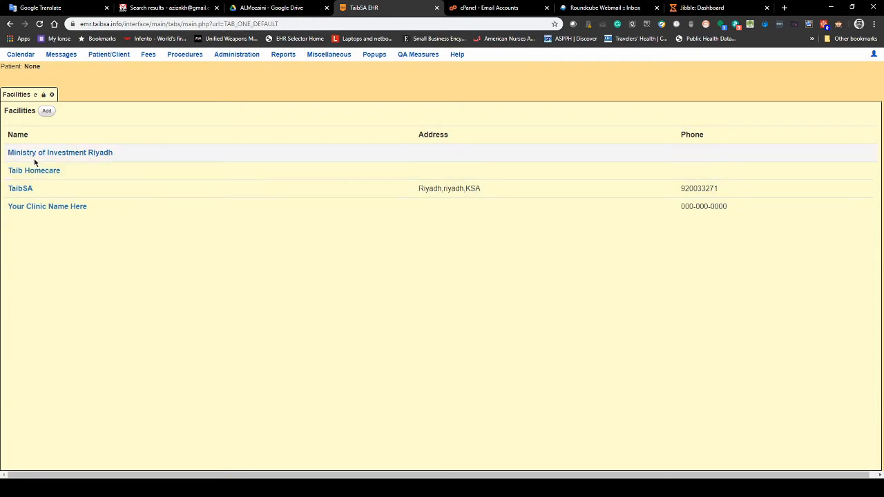
# - Review the Ministry of Investment Riyadh facility details and close the form without changes
pyautogui.click(33, 153)
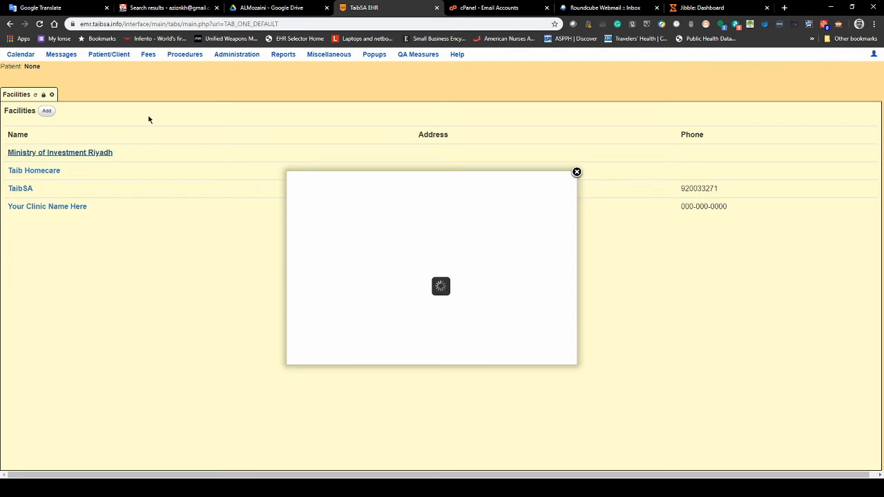
pyautogui.moveTo(237, 59)
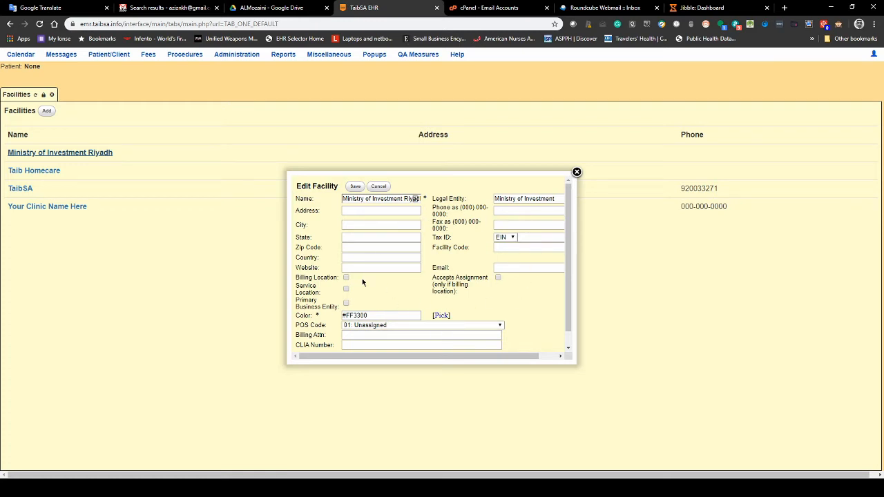
pyautogui.click(576, 173)
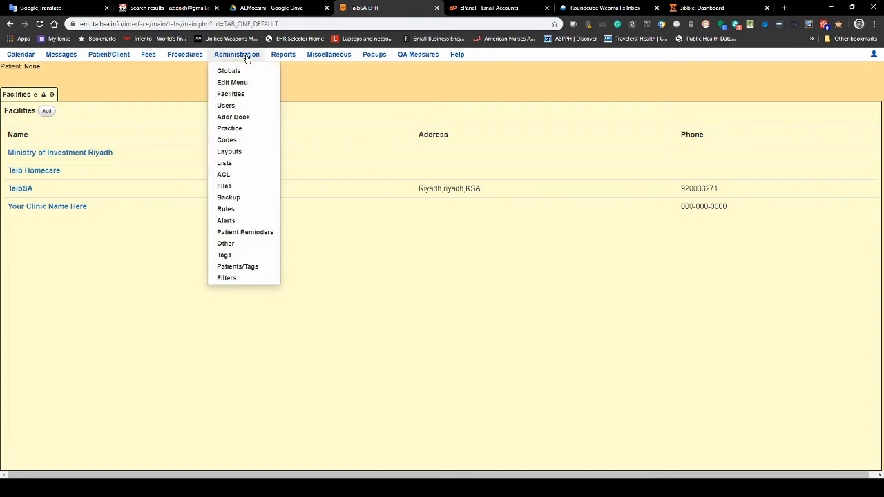
# - Go to the User / Groups page and open the Add User form
pyautogui.click(231, 106)
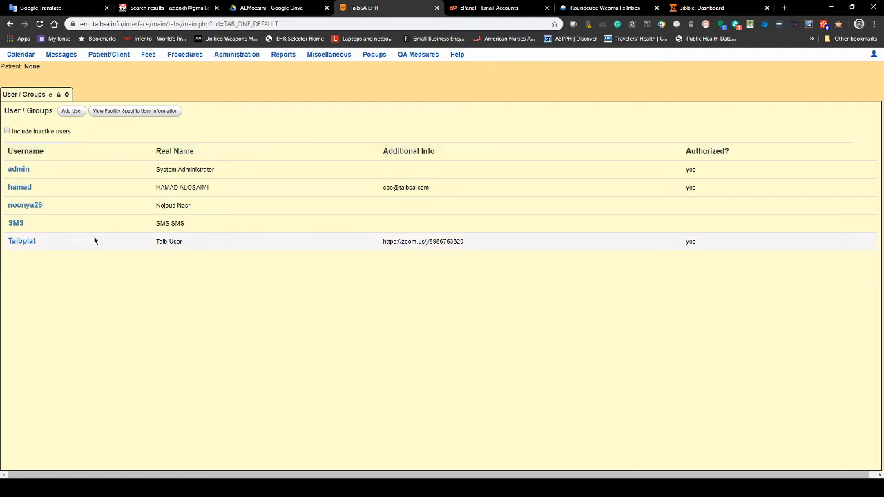
pyautogui.click(69, 114)
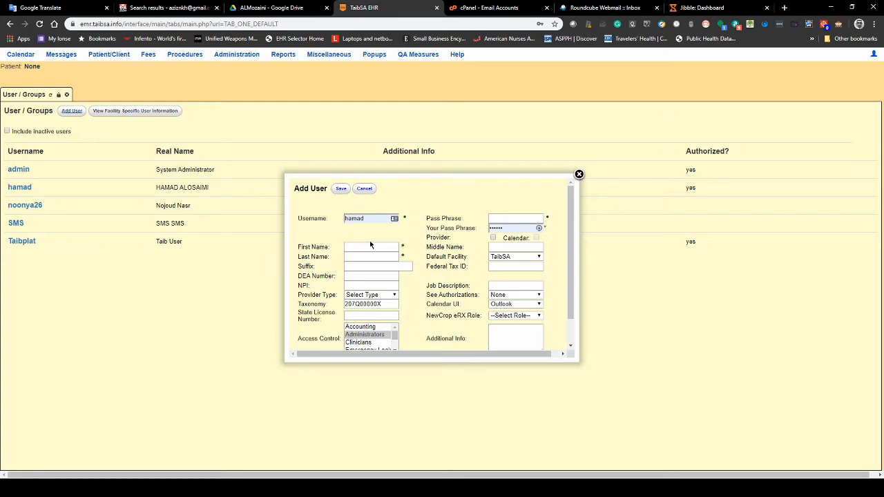
# - Set username user02, enter the new user's pass phrase, and fill in the first name
pyautogui.doubleClick(350, 218)
pyautogui.write('user')
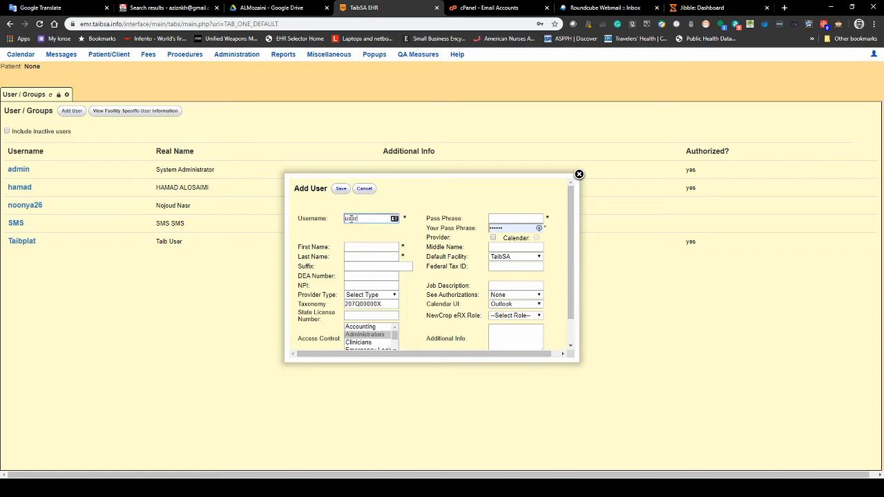
pyautogui.write('02')
pyautogui.click(500, 228)
pyautogui.doubleClick(497, 228)
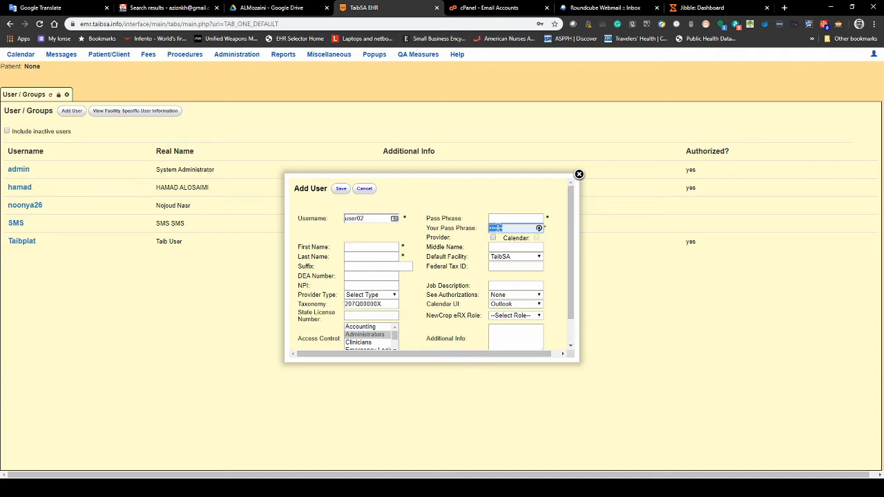
pyautogui.click(495, 227)
pyautogui.click(505, 218)
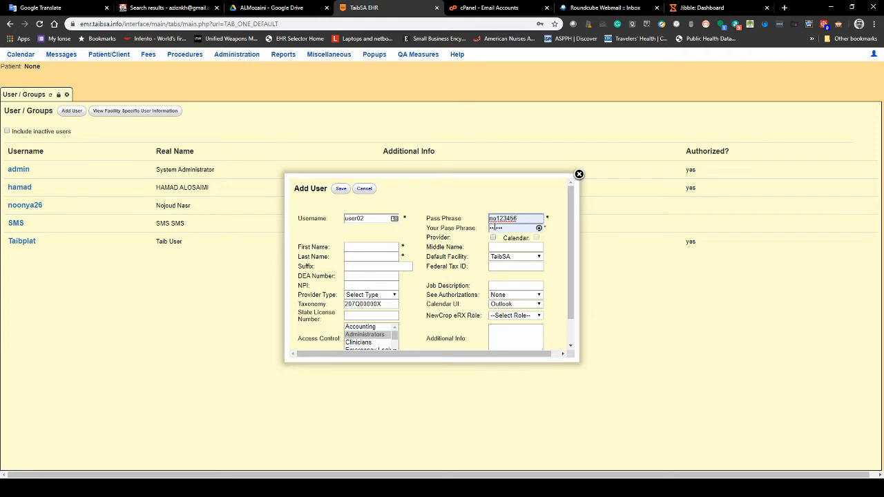
pyautogui.click(367, 247)
pyautogui.write('user')
pyautogui.click(375, 257)
# - Enter the last name, choose Palliative care provider type, and mark the user as a provider
pyautogui.write('last')
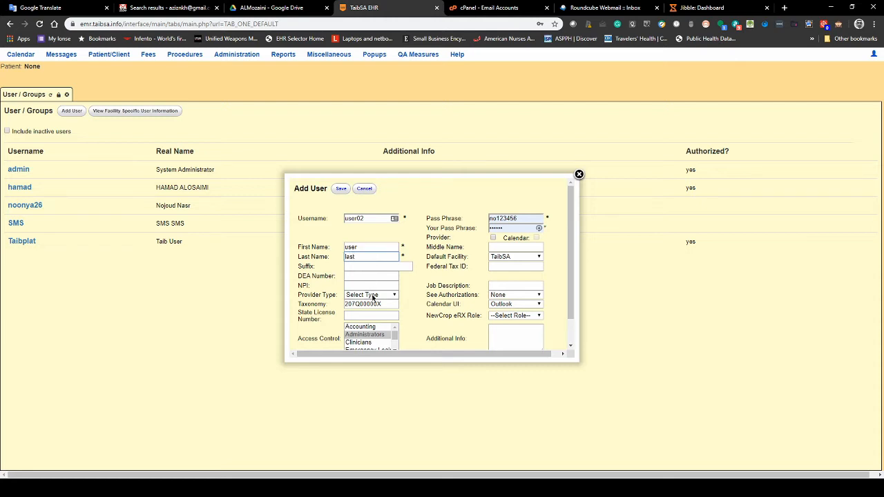
pyautogui.click(372, 295)
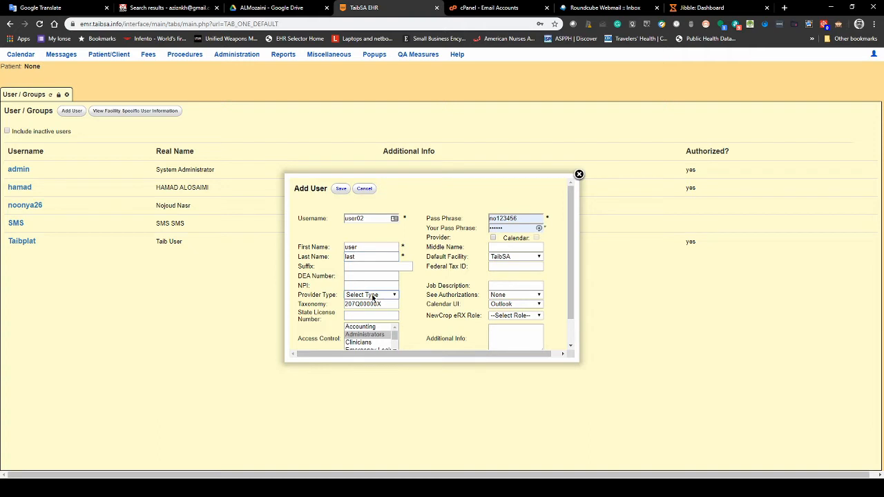
pyautogui.click(381, 373)
pyautogui.click(492, 238)
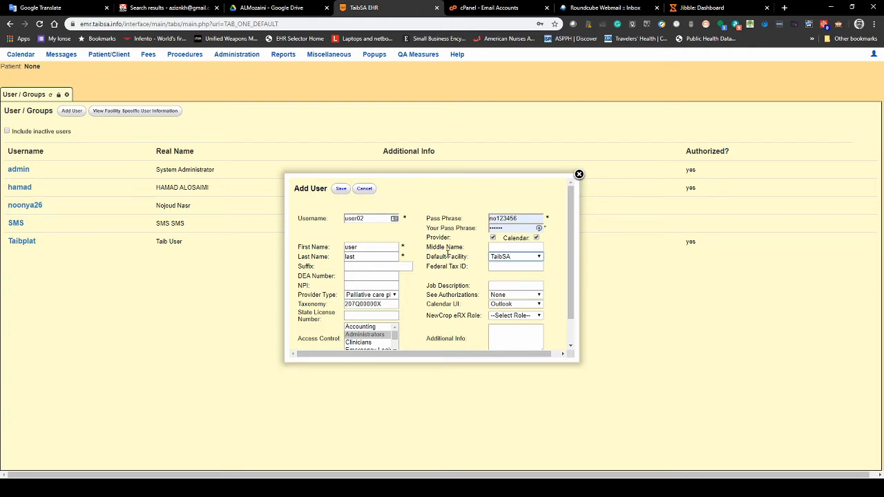
# - Set Only Mine authorizations, Original calendar, NewCrop Doctor role and Clinicians access control
pyautogui.scroll(-1, 449, 265)
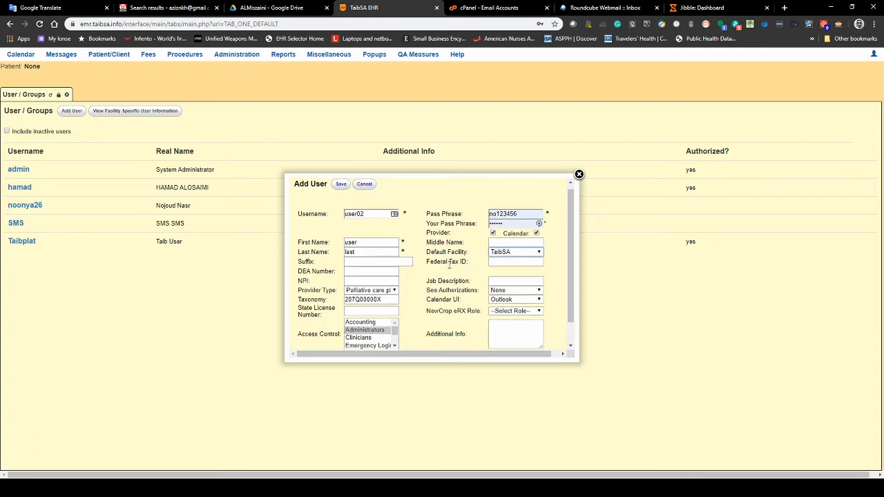
pyautogui.scroll(-2, 449, 265)
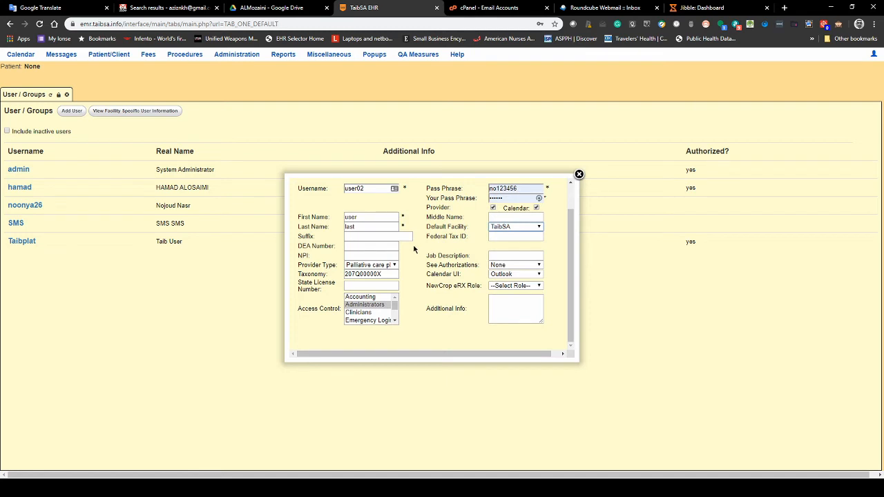
pyautogui.click(523, 282)
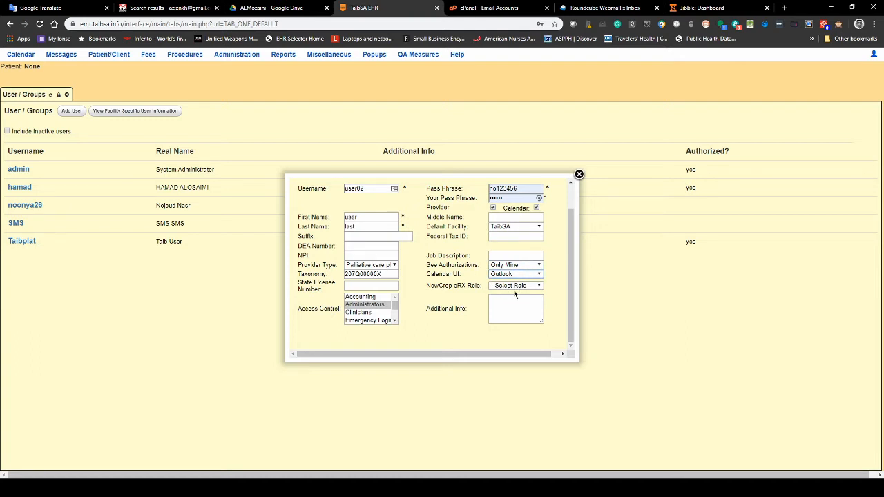
pyautogui.click(515, 293)
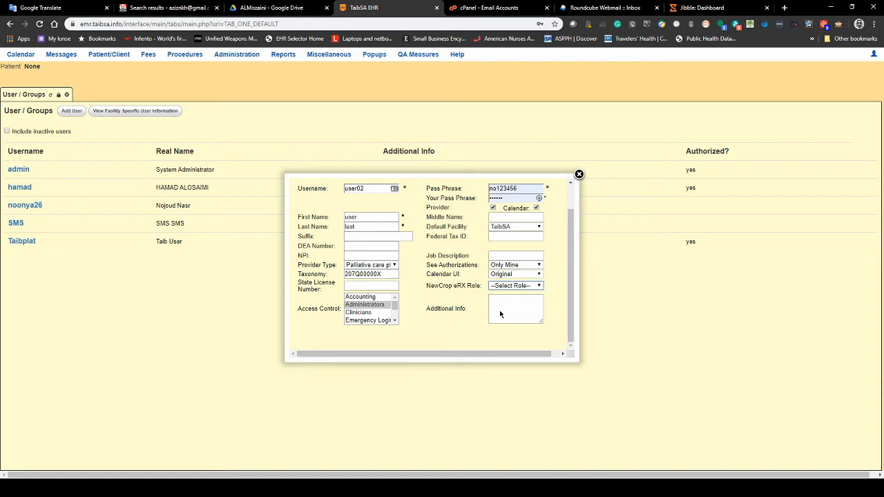
pyautogui.click(546, 312)
pyautogui.click(358, 314)
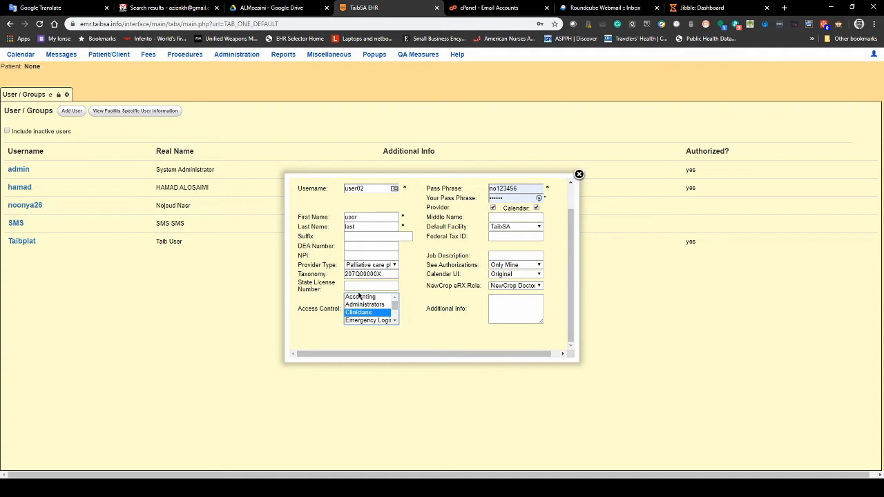
pyautogui.click(395, 268)
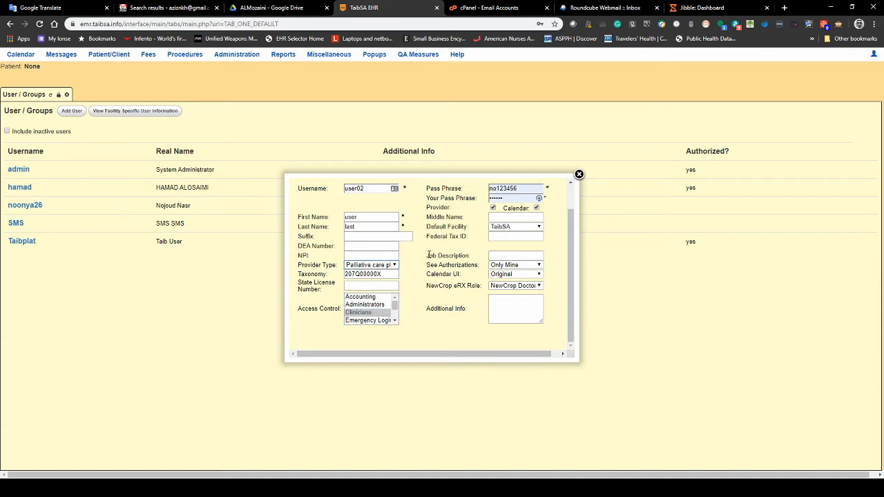
pyautogui.scroll(1, 447, 270)
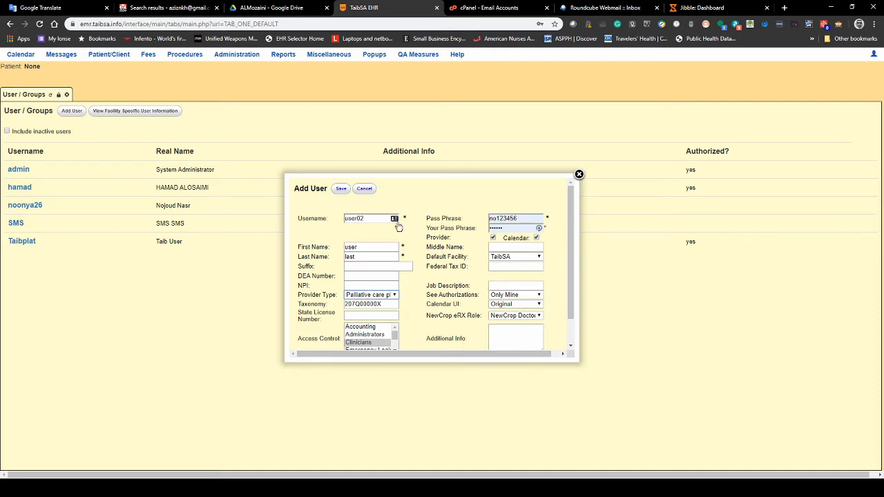
pyautogui.scroll(-1, 422, 250)
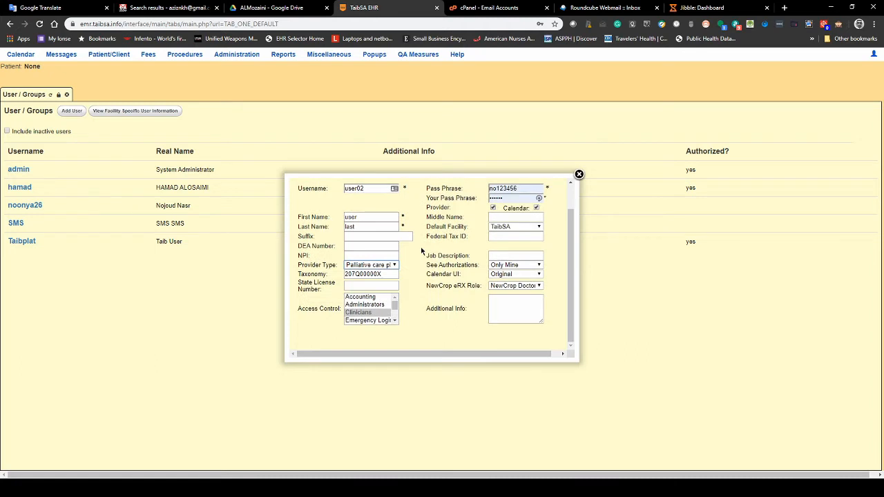
pyautogui.scroll(1, 422, 250)
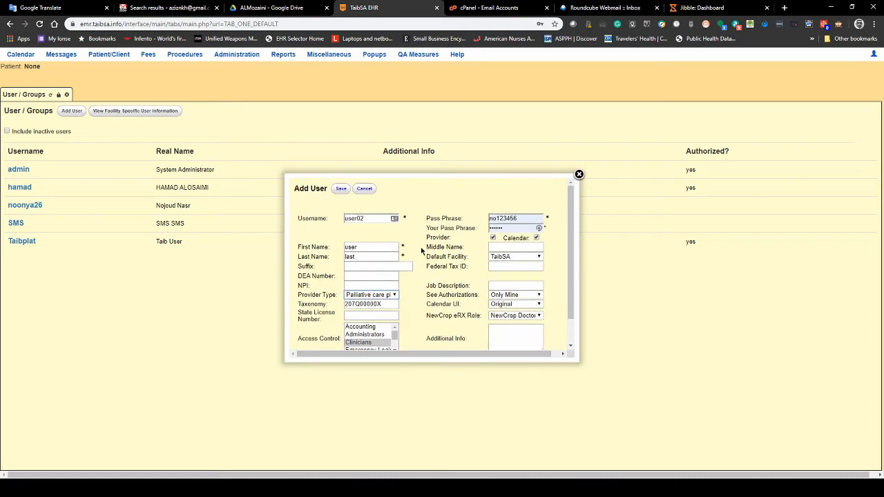
# - Save user02 so it appears as an authorized sixth user in User / Groups
pyautogui.click(342, 191)
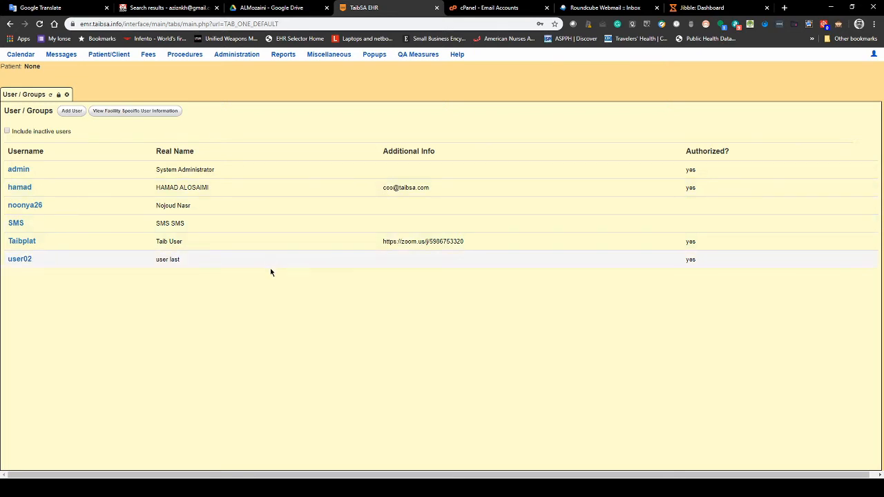
pyautogui.moveTo(873, 55)
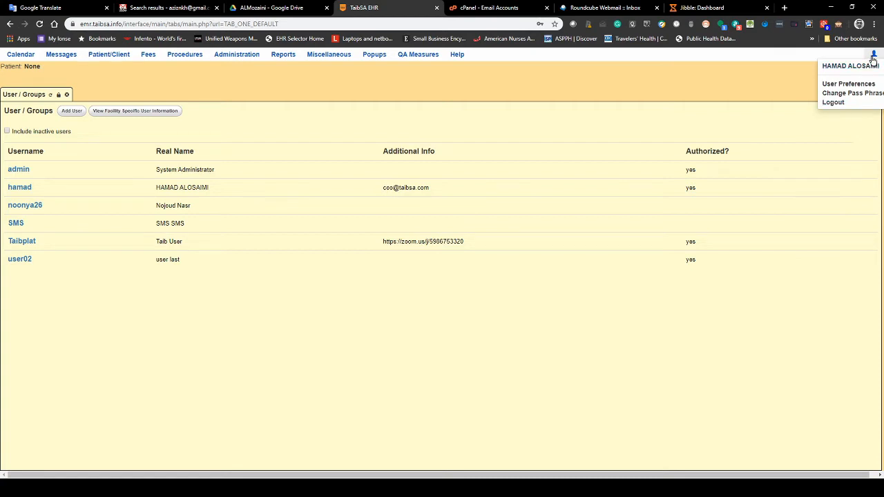
# - Log out of the administrator account and attempt to sign in as user02
pyautogui.click(836, 102)
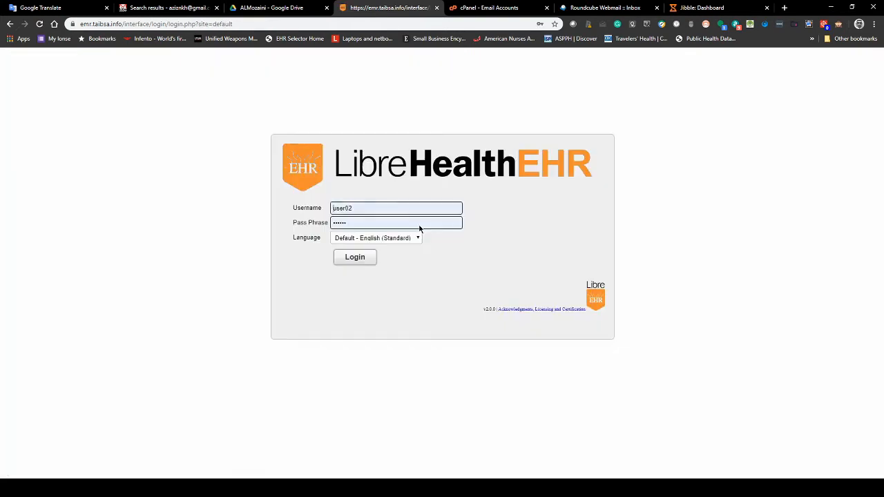
pyautogui.click(339, 223)
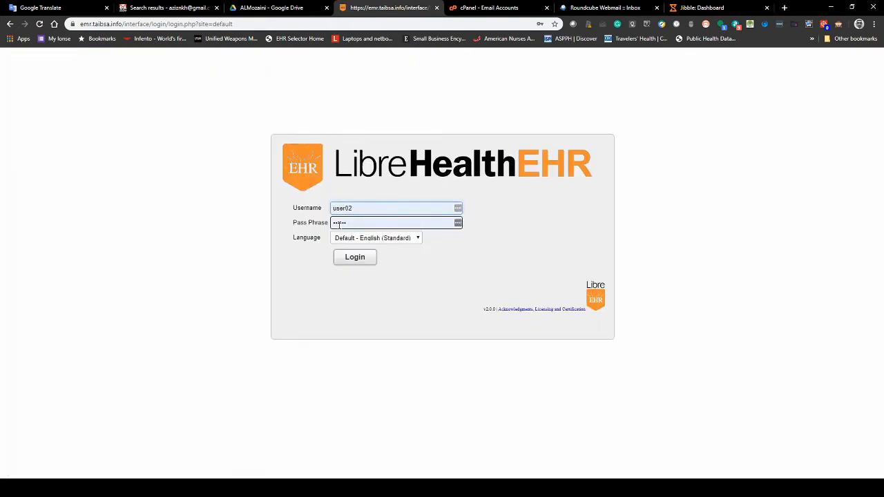
pyautogui.click(355, 258)
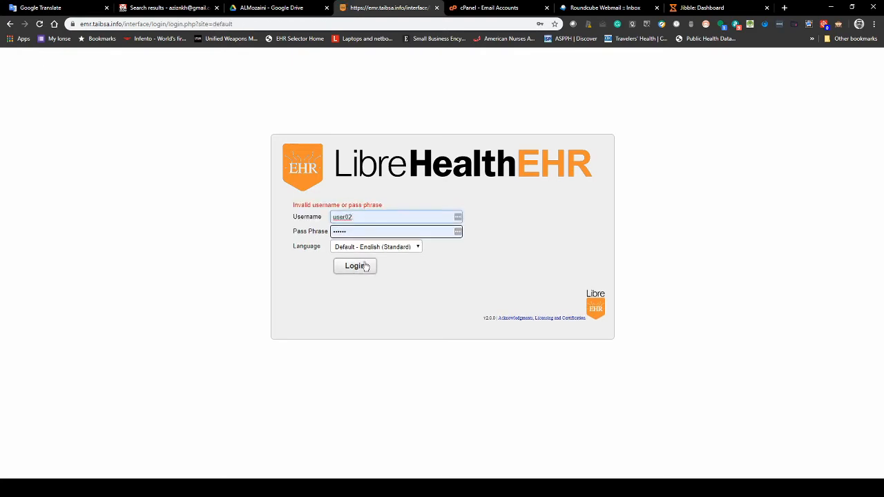
# - Replace the rejected pass phrase with the correct one and log in again
pyautogui.click(359, 234)
pyautogui.doubleClick(359, 233)
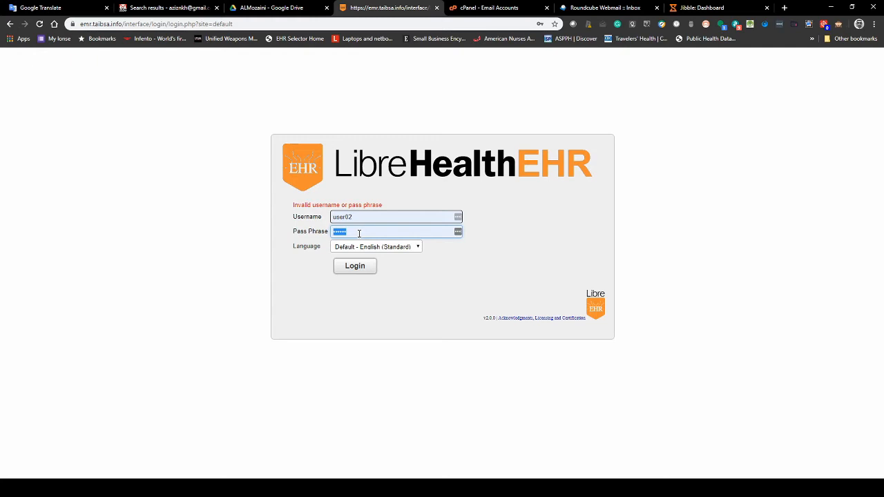
pyautogui.hotkey('ctrl', 'v')
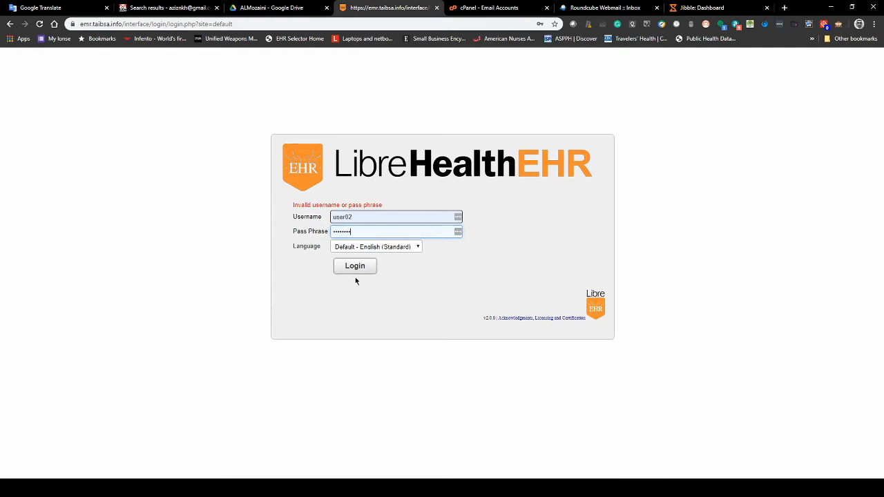
pyautogui.click(357, 267)
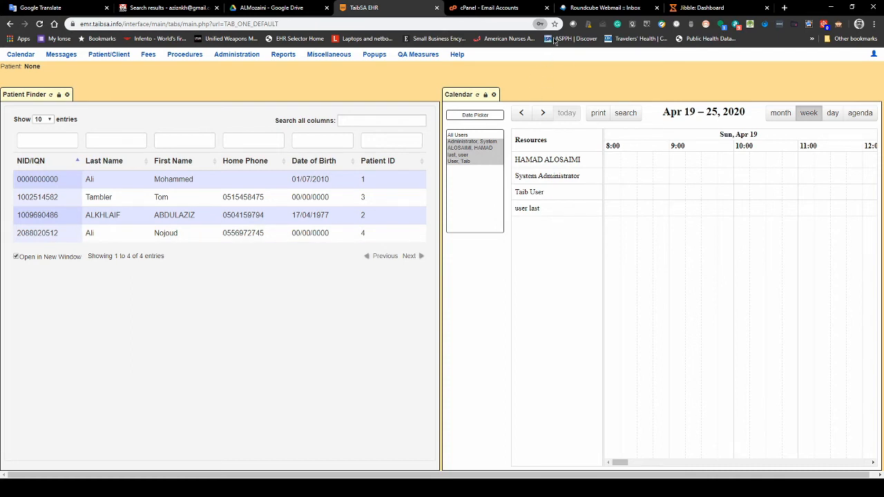
# - Close the Calendar pane so Patient Finder spans the full width
pyautogui.moveTo(237, 55)
pyautogui.moveTo(237, 73)
pyautogui.click(495, 95)
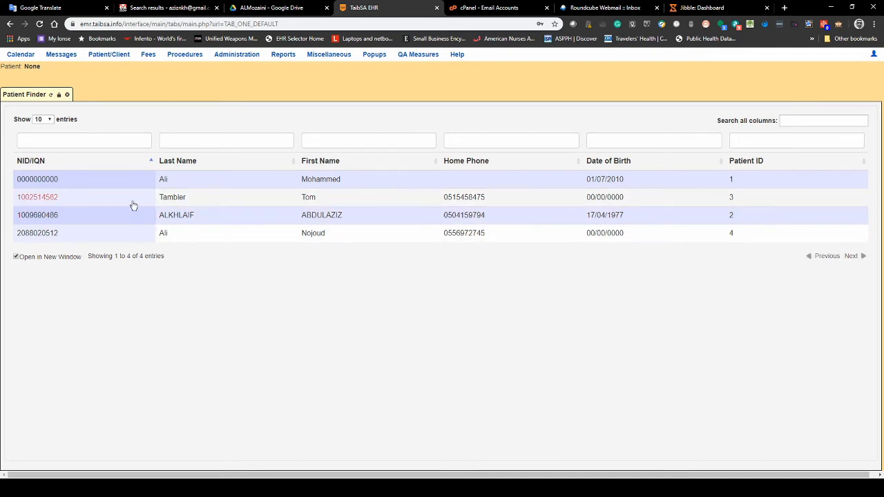
# - Try each Patient Finder filter box, from NID/IQN through Patient ID
pyautogui.click(93, 141)
pyautogui.click(222, 143)
pyautogui.click(385, 143)
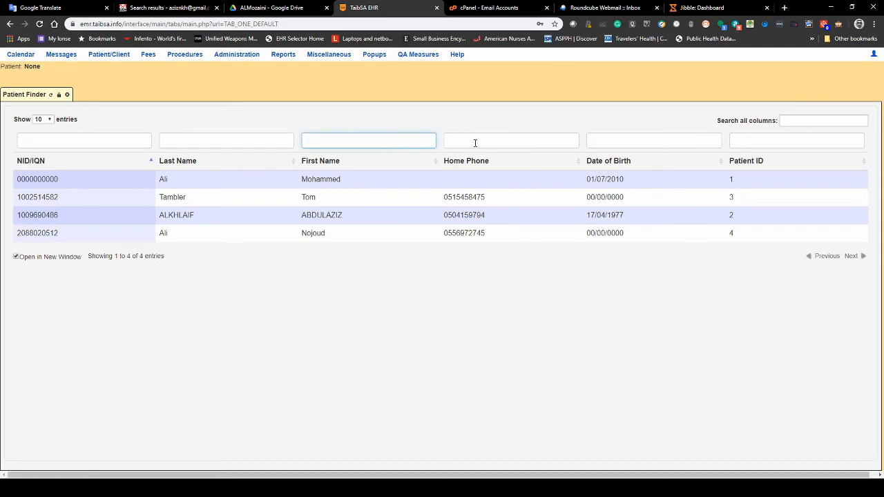
pyautogui.click(476, 143)
pyautogui.click(619, 139)
pyautogui.click(760, 140)
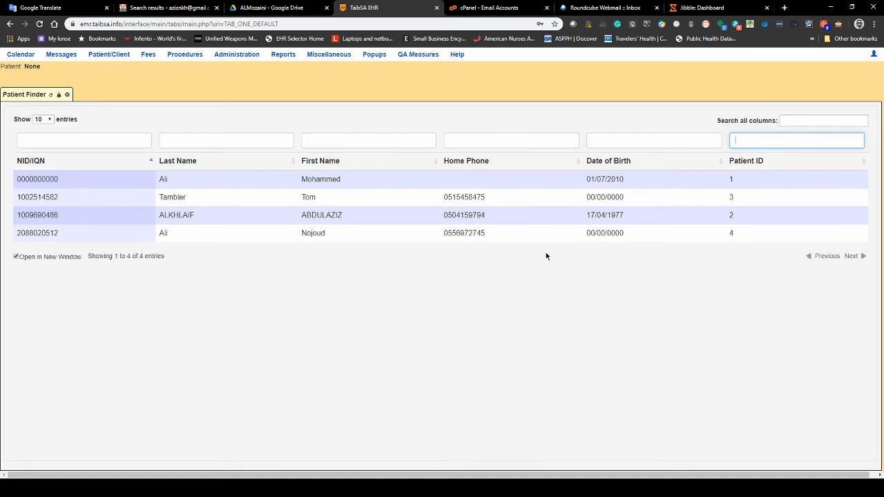
pyautogui.click(458, 140)
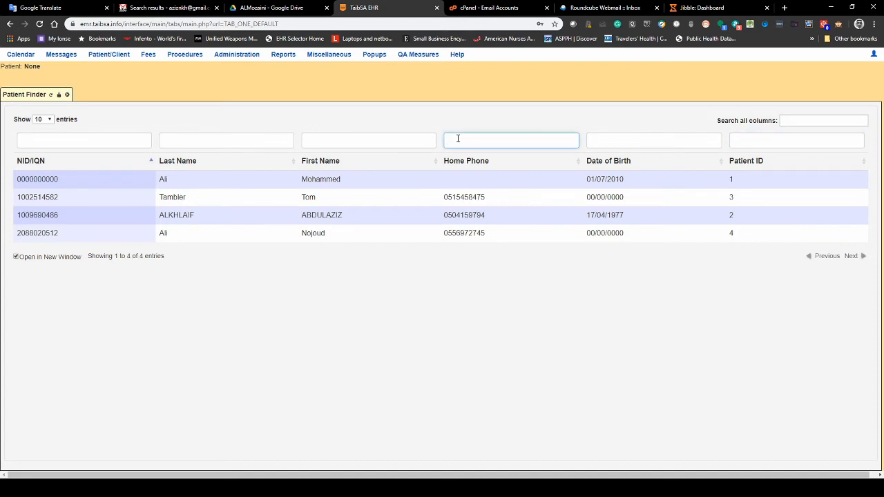
pyautogui.click(107, 142)
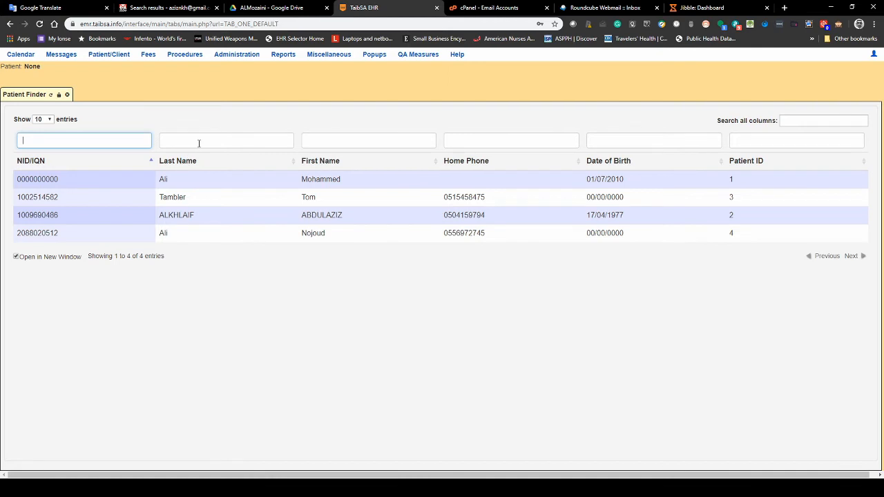
# - Filter Patient Finder by first name 'jack' and rerun the search
pyautogui.click(330, 140)
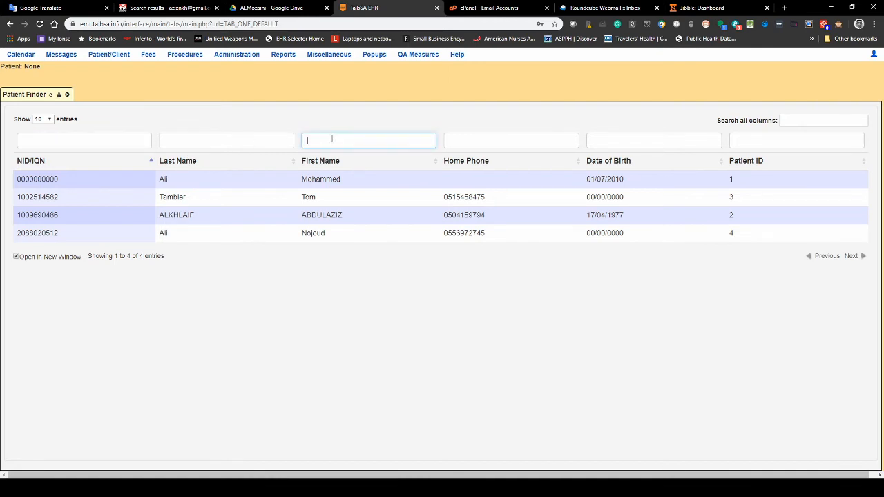
pyautogui.write('jac')
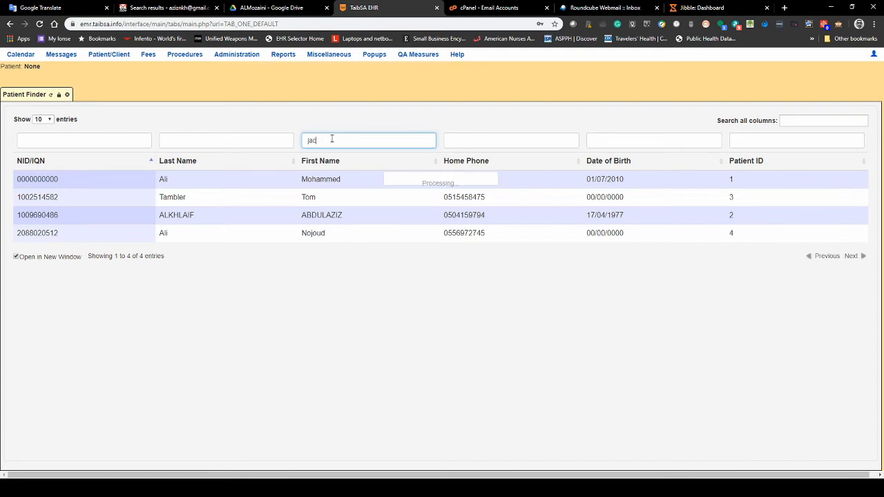
pyautogui.write('xk')
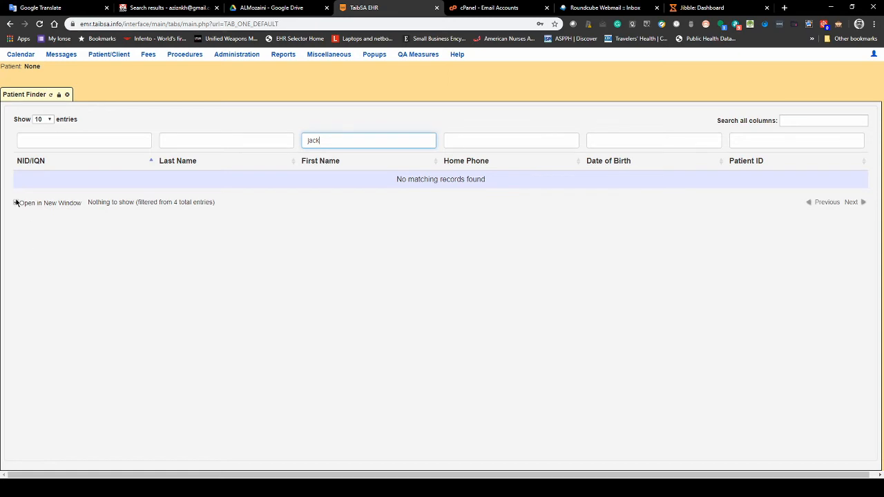
pyautogui.click(51, 222)
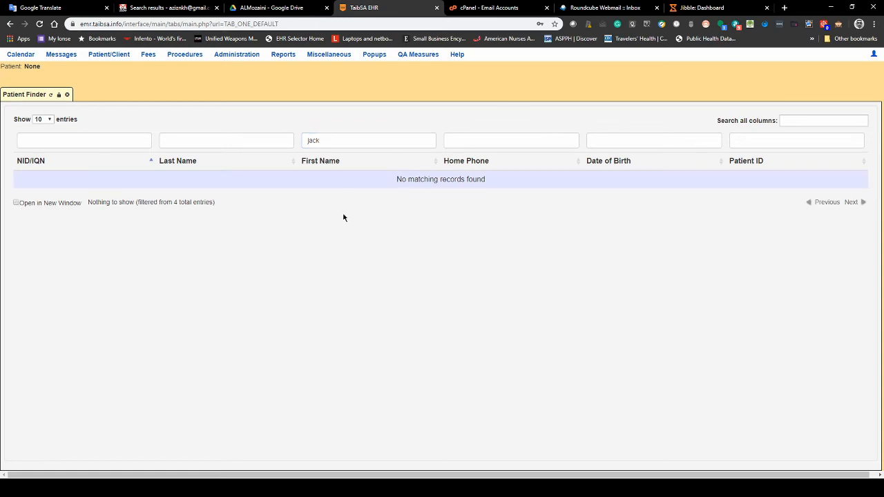
pyautogui.click(347, 143)
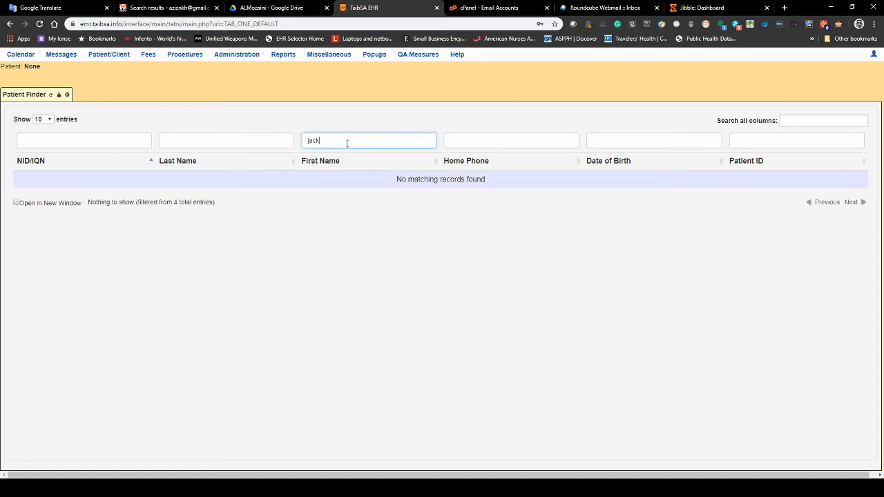
pyautogui.press('Return')
pyautogui.moveTo(127, 65)
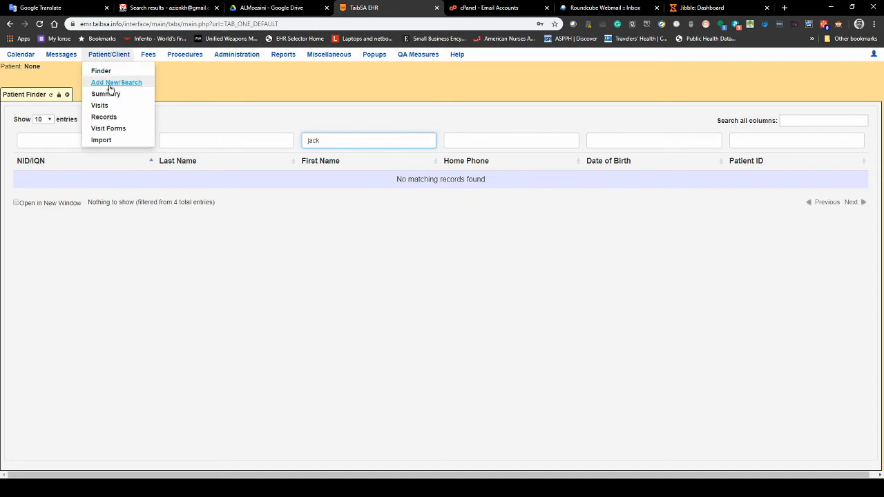
# - Open the Add New/Search patient form and set Sex to Female
pyautogui.click(110, 83)
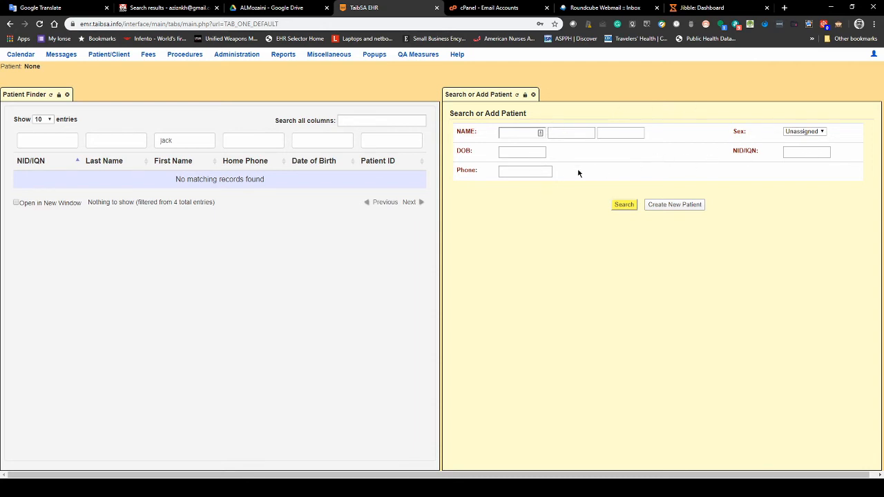
pyautogui.click(815, 133)
pyautogui.click(810, 152)
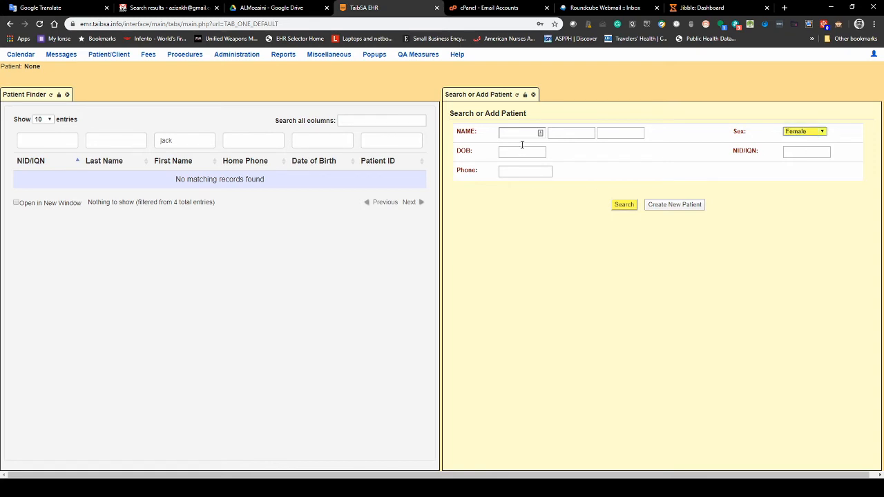
pyautogui.click(517, 135)
pyautogui.press('Tab')
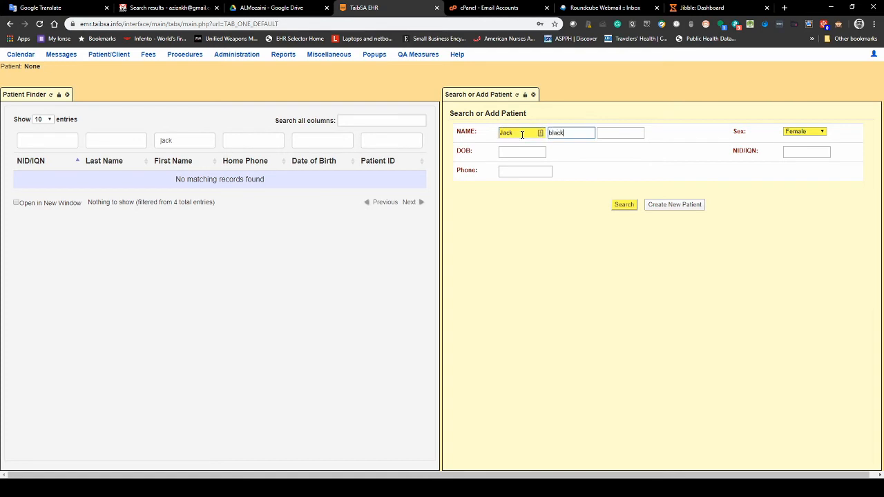
pyautogui.press('Tab')
pyautogui.press('Tab')
pyautogui.click(525, 154)
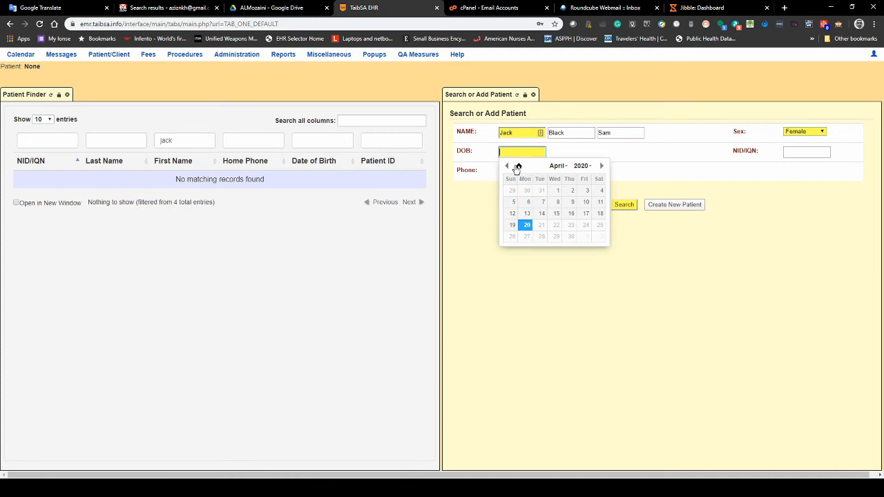
# - Set the patient's birth date to 1 May 2009
pyautogui.click(601, 166)
pyautogui.click(583, 167)
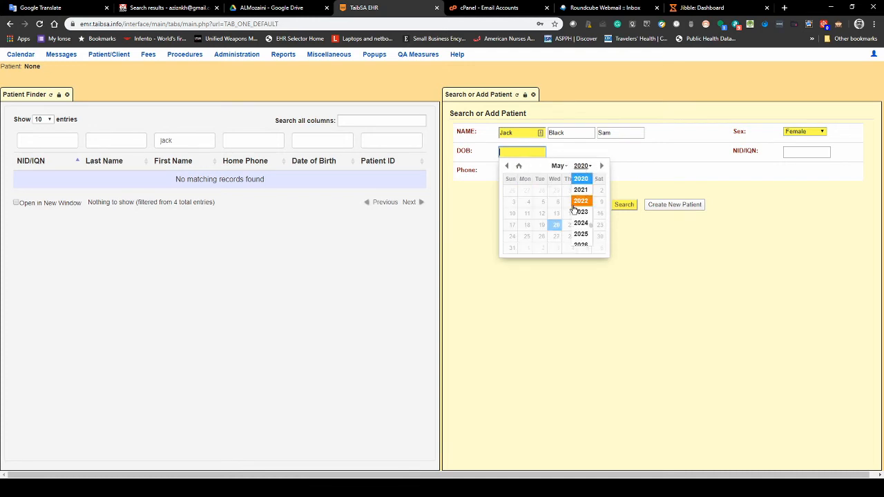
pyautogui.scroll(5, 582, 198)
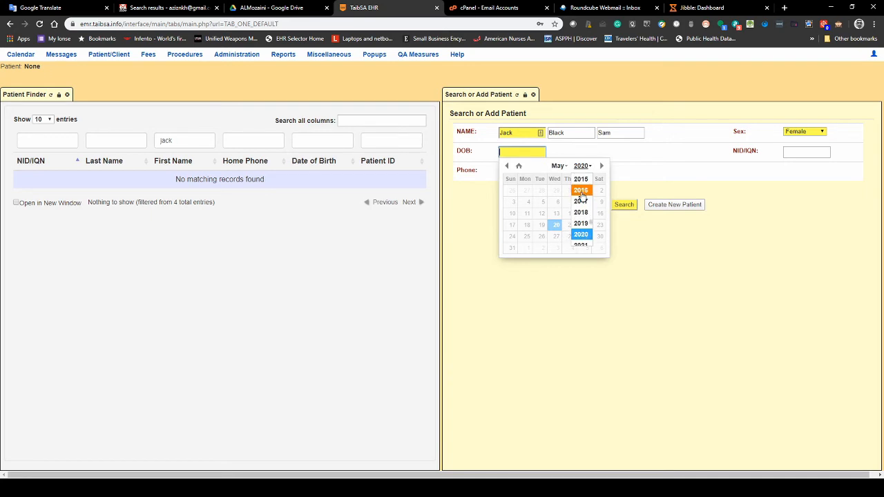
pyautogui.click(582, 187)
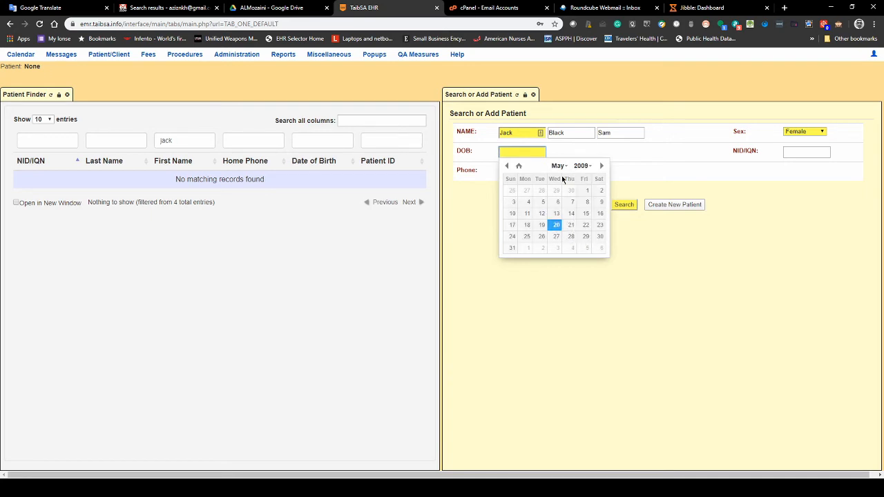
pyautogui.click(585, 190)
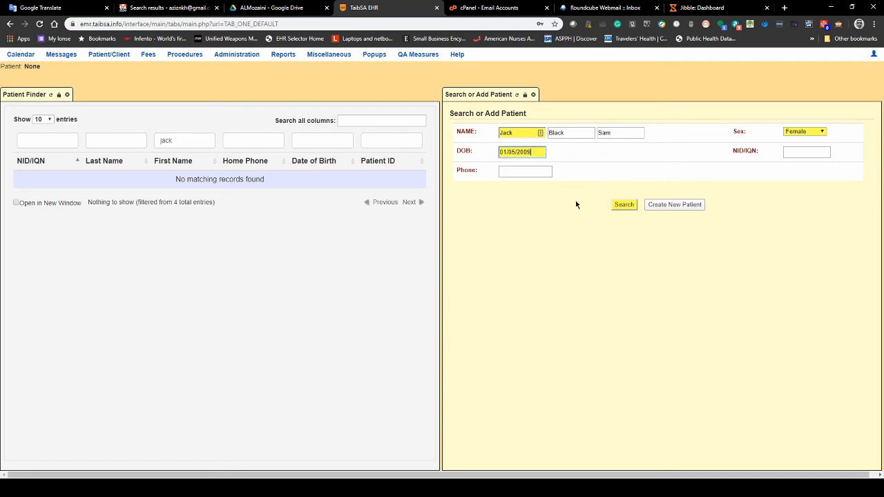
# - Enter the patient's phone number and NID/IQN, set Sex to Male, and search for matches
pyautogui.click(538, 172)
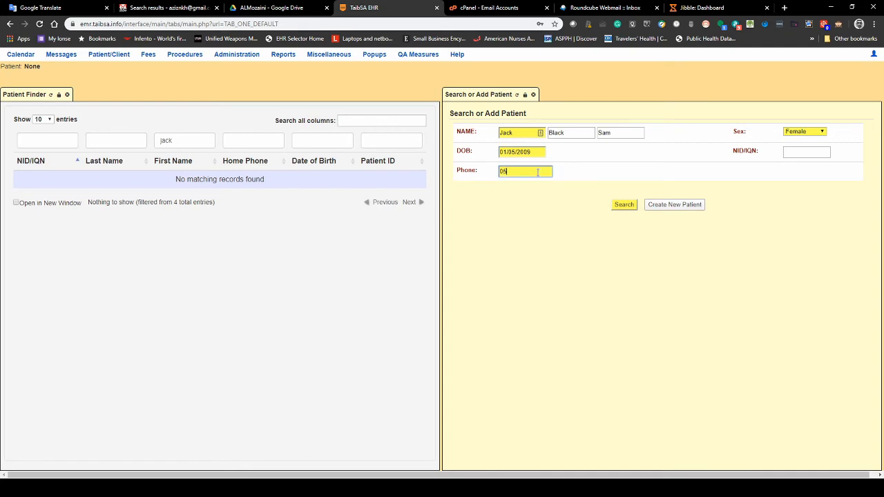
pyautogui.write('25145874')
pyautogui.click(795, 154)
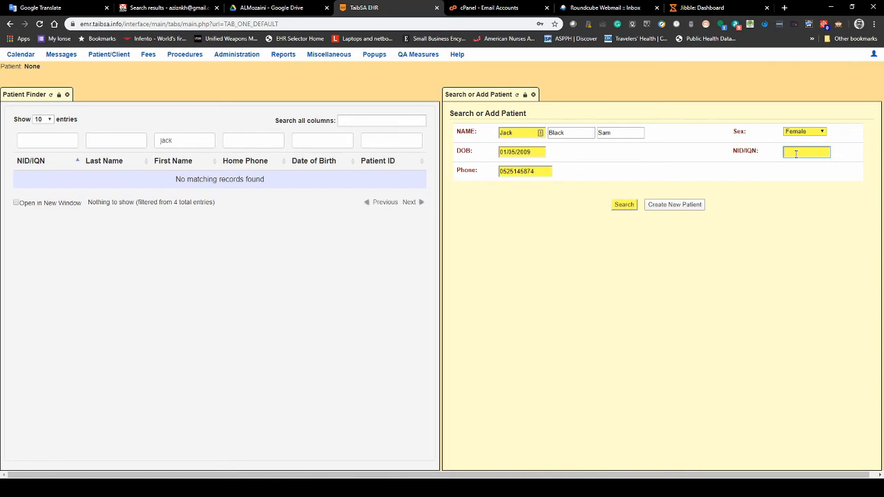
pyautogui.click(811, 153)
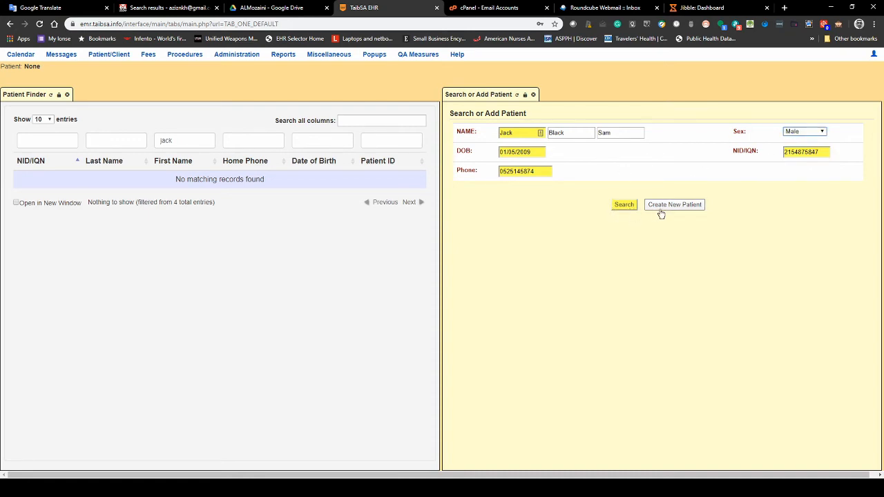
pyautogui.click(624, 205)
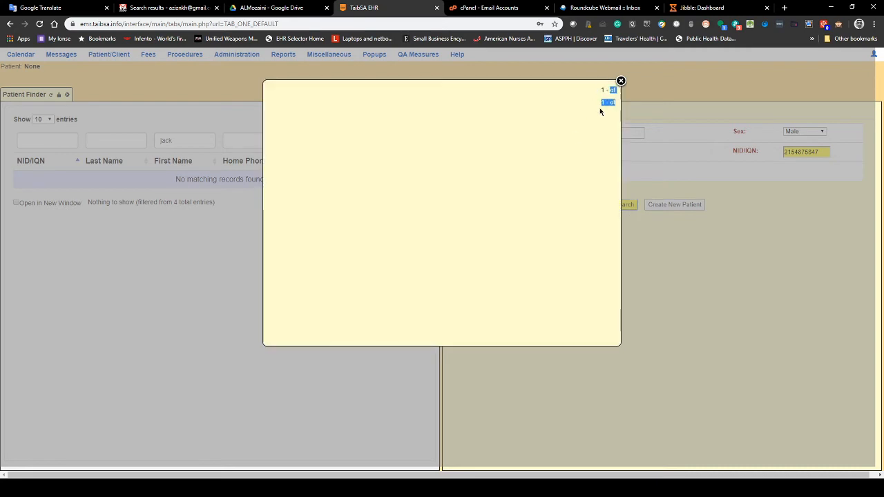
# - Dismiss the empty search results and confirm creating the new patient record
pyautogui.click(621, 80)
pyautogui.click(669, 207)
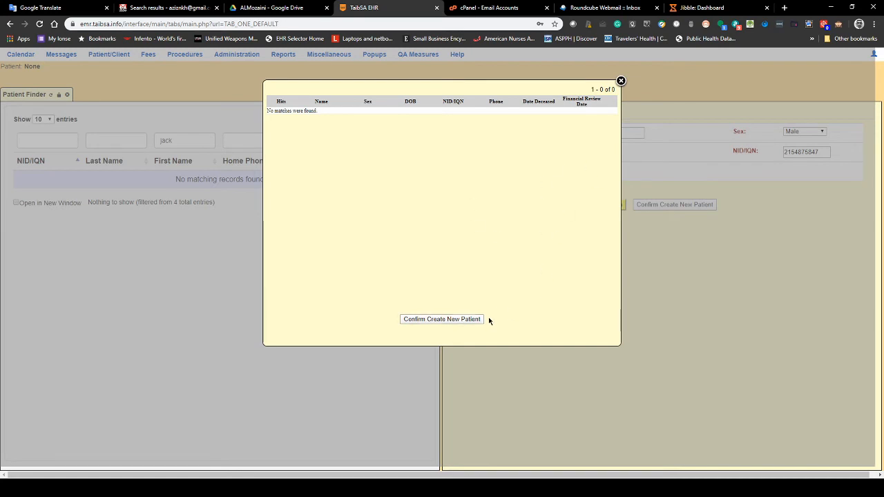
pyautogui.click(443, 321)
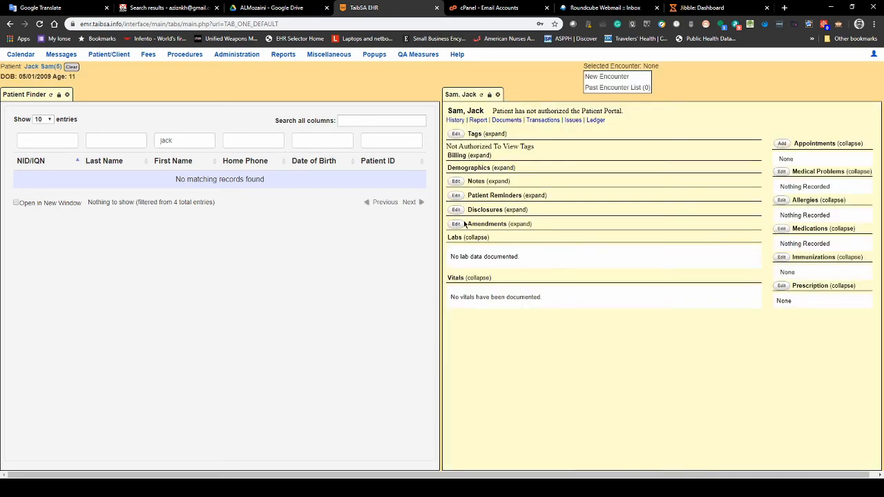
# - Close the Patient Finder tab so the new patient's dashboard fills the screen
pyautogui.click(67, 94)
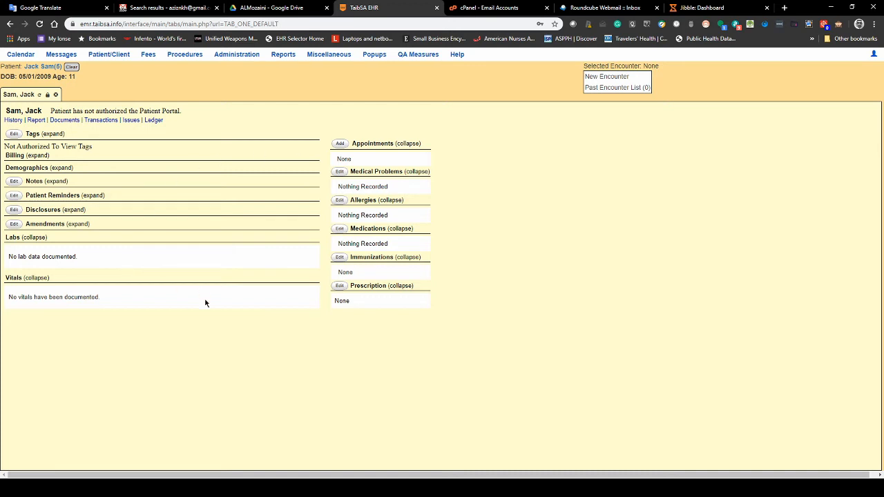
# - Start a new encounter with visit category New Patient, keeping default place of service and billing facility
pyautogui.click(624, 77)
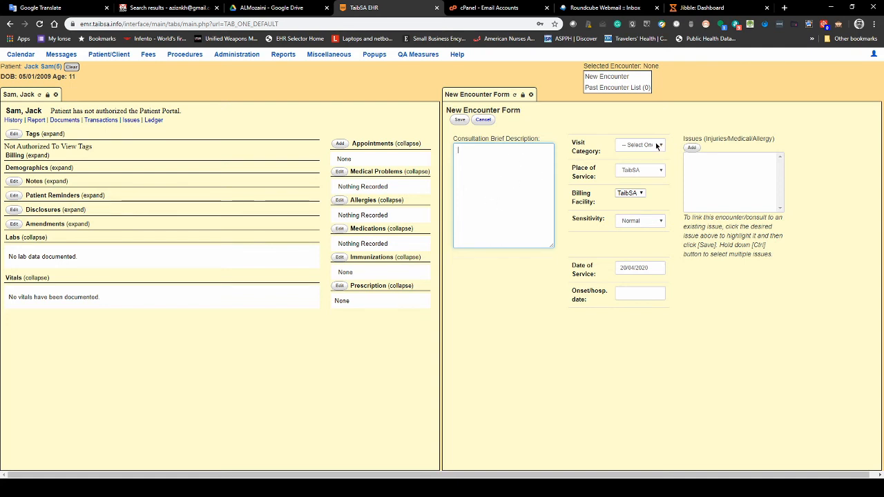
pyautogui.click(647, 146)
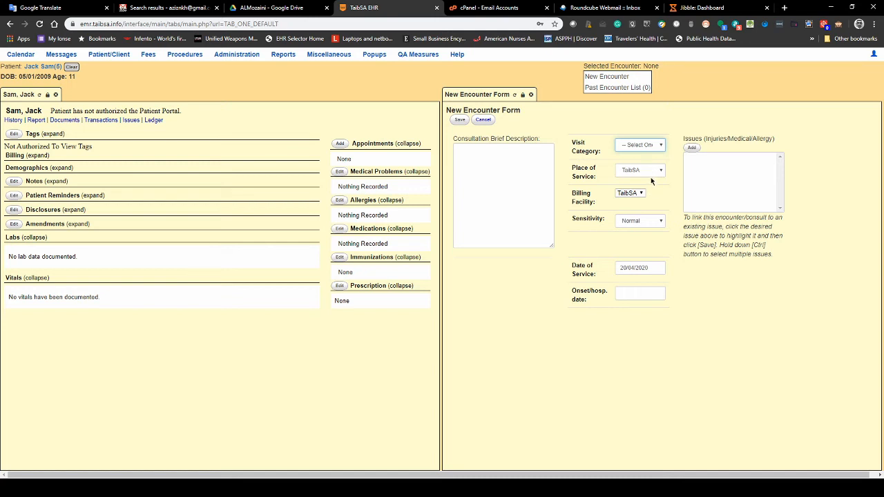
pyautogui.press('Down')
pyautogui.press('Tab')
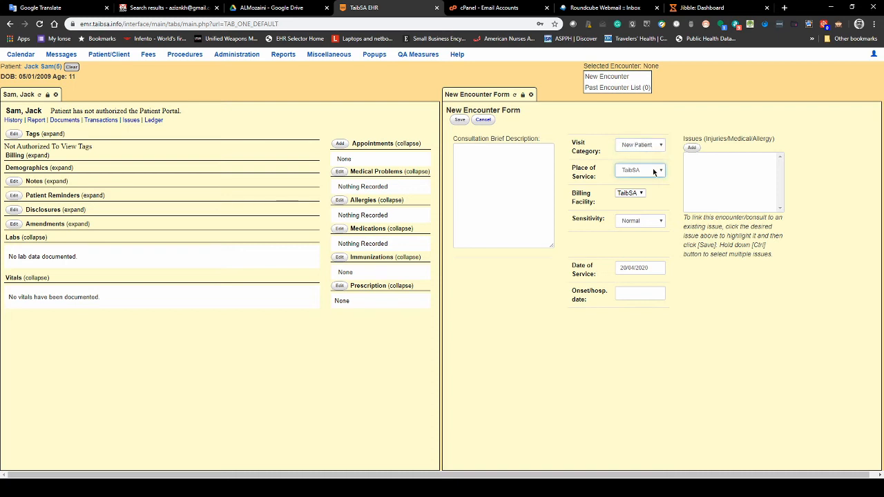
pyautogui.press('Tab')
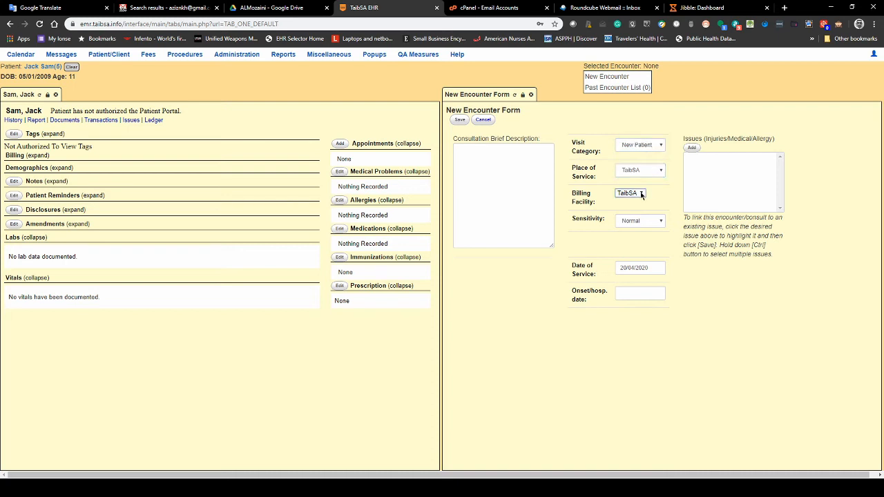
pyautogui.click(641, 222)
# - Link a new Allergy issue titled sulfa to the encounter
pyautogui.click(690, 149)
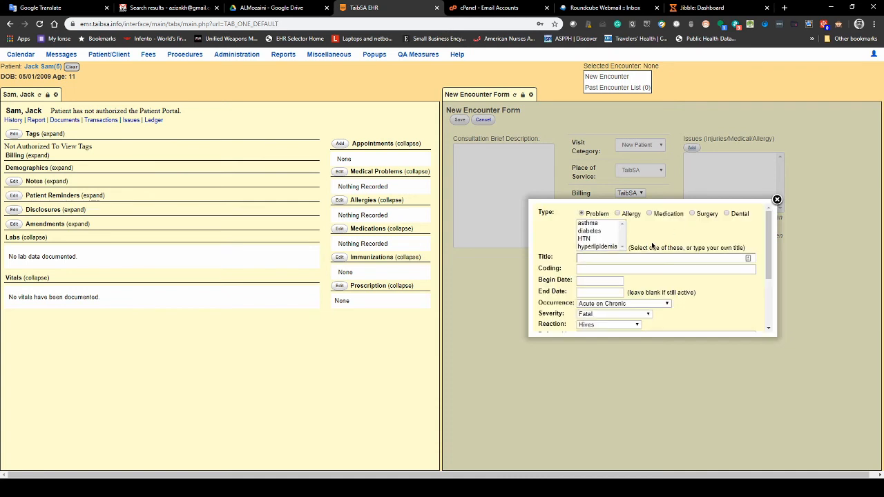
pyautogui.click(617, 213)
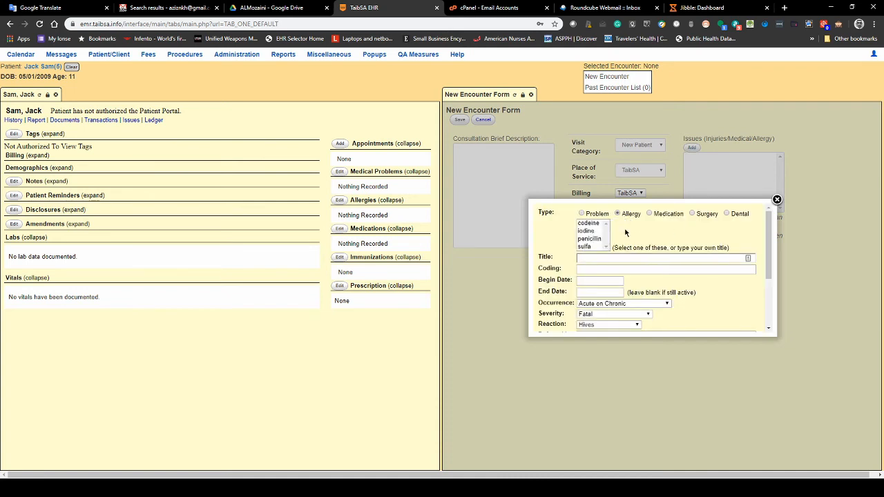
pyautogui.click(587, 247)
pyautogui.scroll(-1, 611, 297)
pyautogui.scroll(-1, 622, 274)
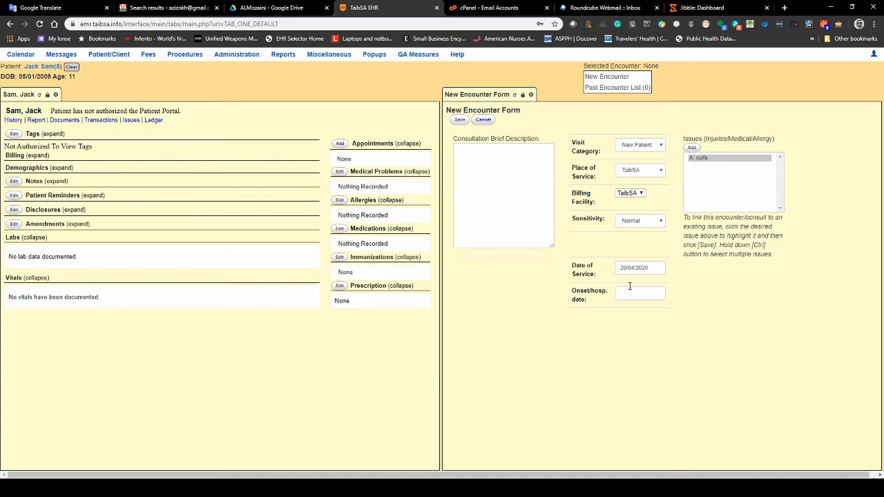
# - Enter the consultation description 'dfg dfg dfg' and save the encounter
pyautogui.click(488, 182)
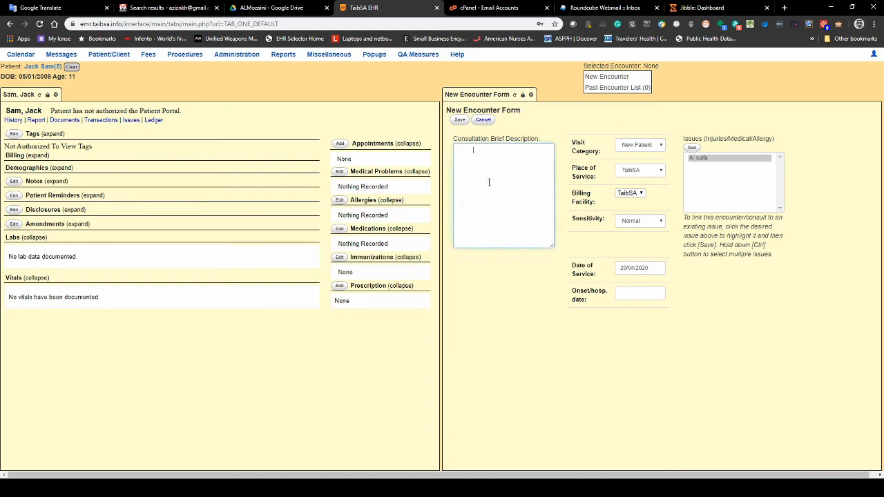
pyautogui.write('dfg dfg dfg')
pyautogui.click(460, 121)
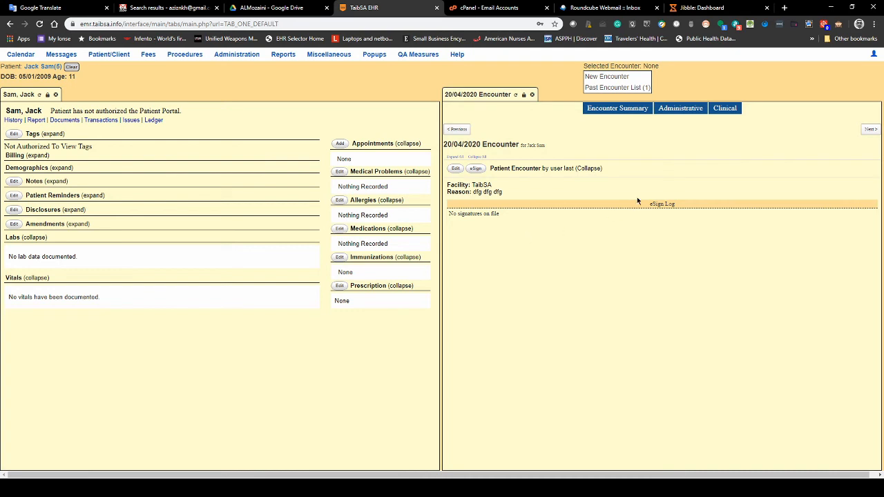
pyautogui.click(722, 110)
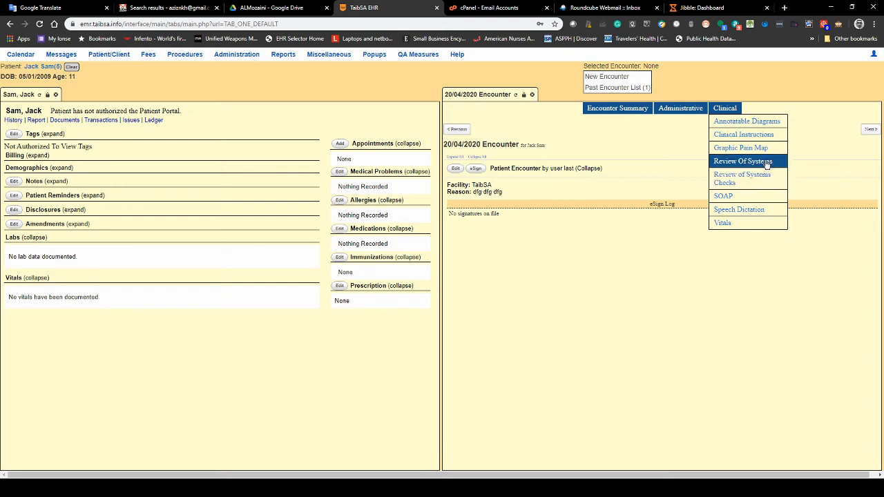
# - Briefly open the SOAP note, then switch to the Review Of Systems form and scroll through it
pyautogui.click(722, 198)
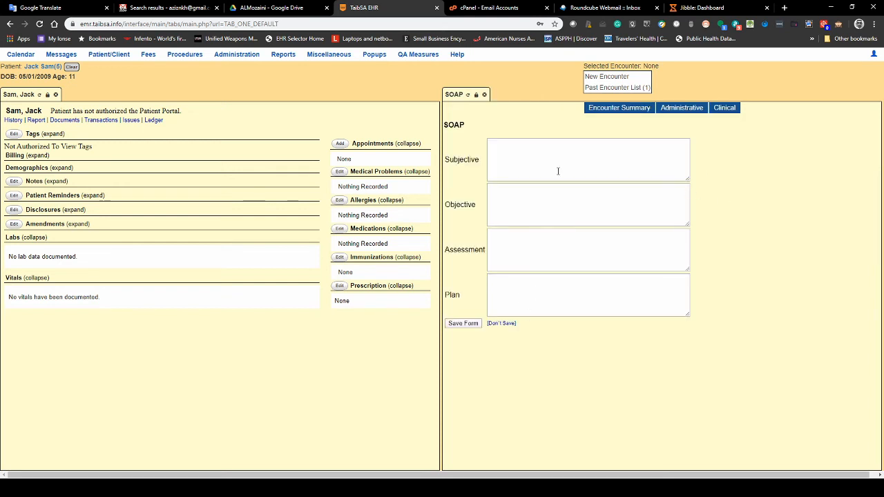
pyautogui.click(543, 295)
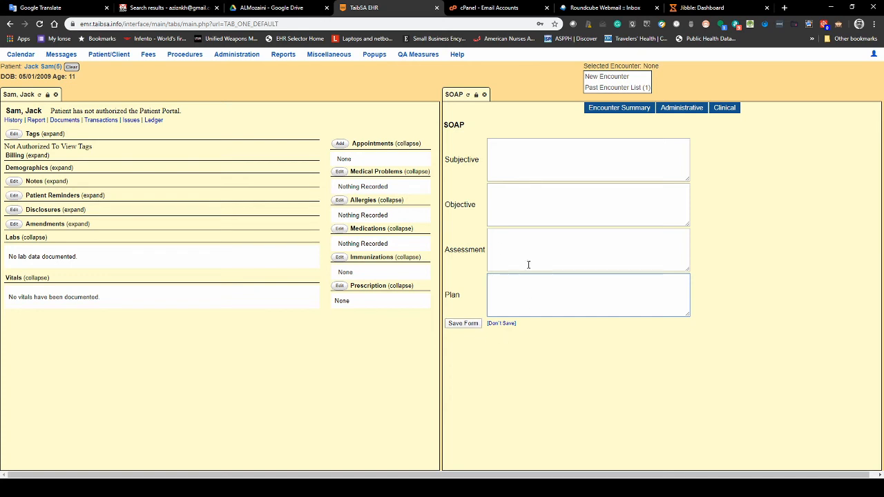
pyautogui.click(731, 111)
pyautogui.click(756, 158)
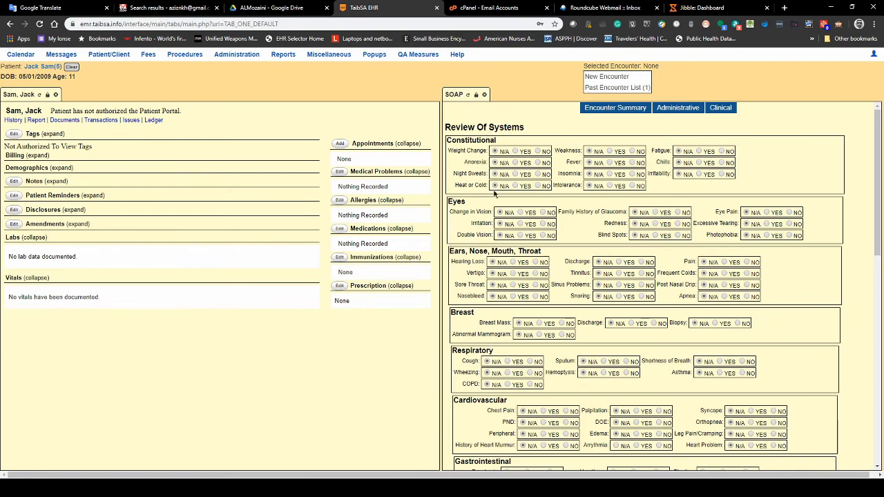
pyautogui.scroll(-3, 514, 164)
pyautogui.scroll(-4, 515, 164)
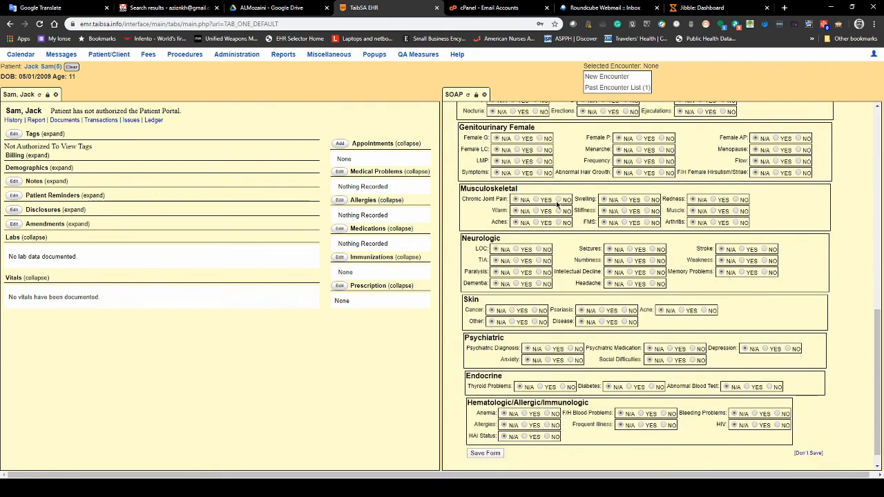
pyautogui.scroll(-1, 587, 221)
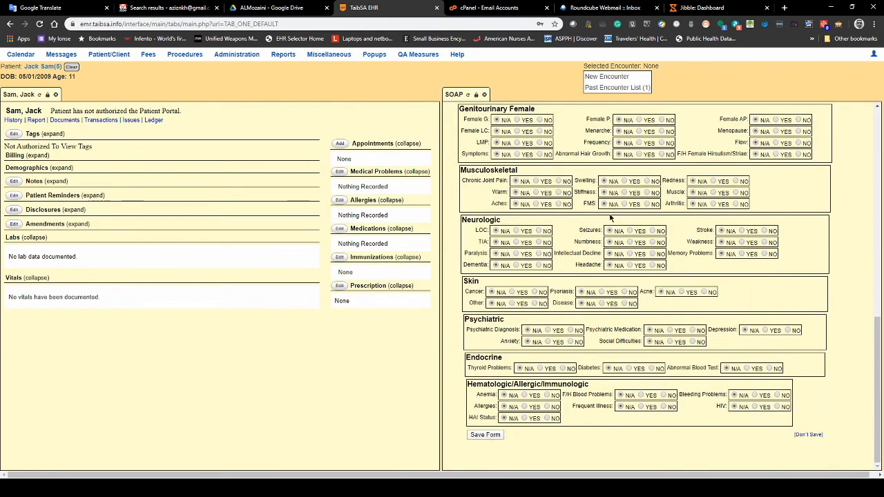
pyautogui.scroll(5, 723, 127)
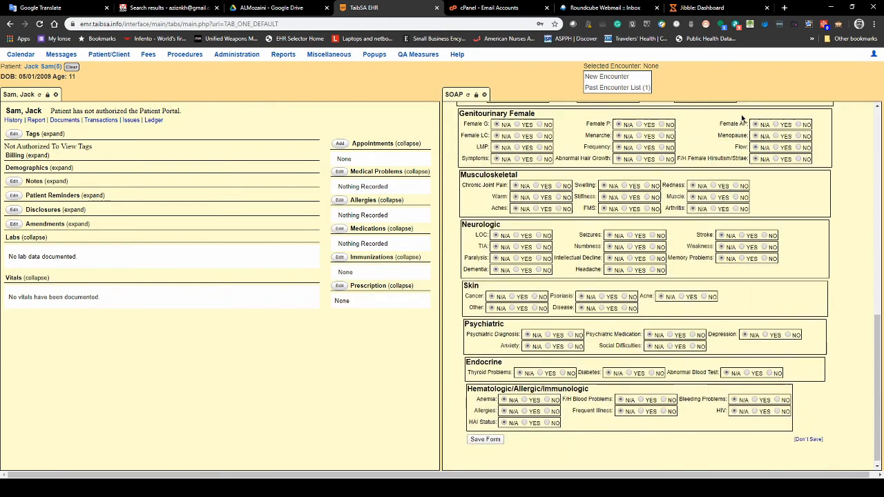
pyautogui.click(725, 109)
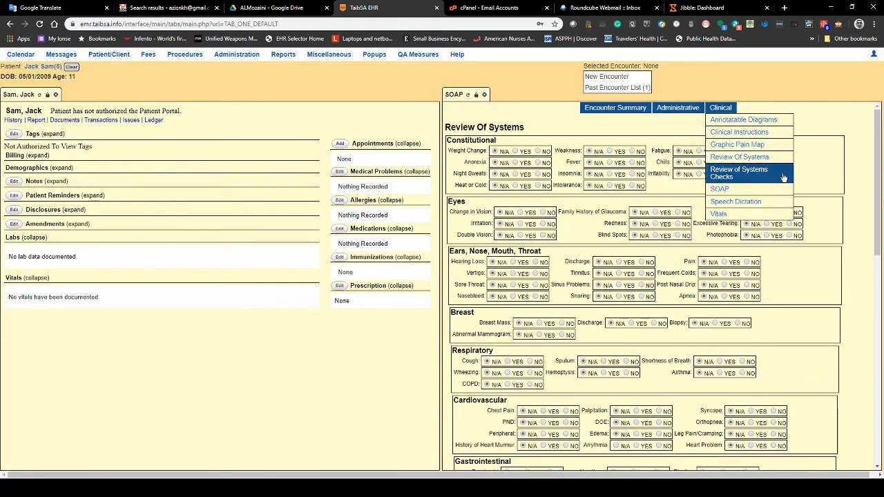
# - View the Graphic Pain Map form, then cancel it without annotating
pyautogui.click(733, 147)
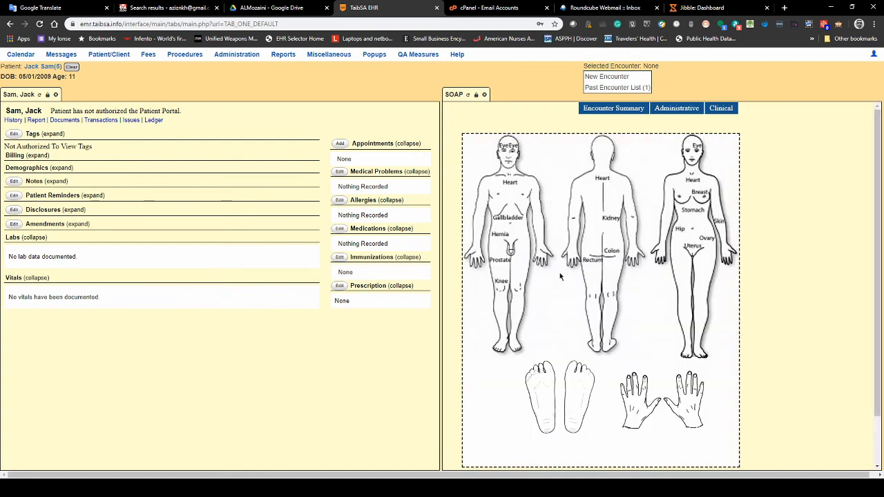
pyautogui.scroll(-1, 606, 253)
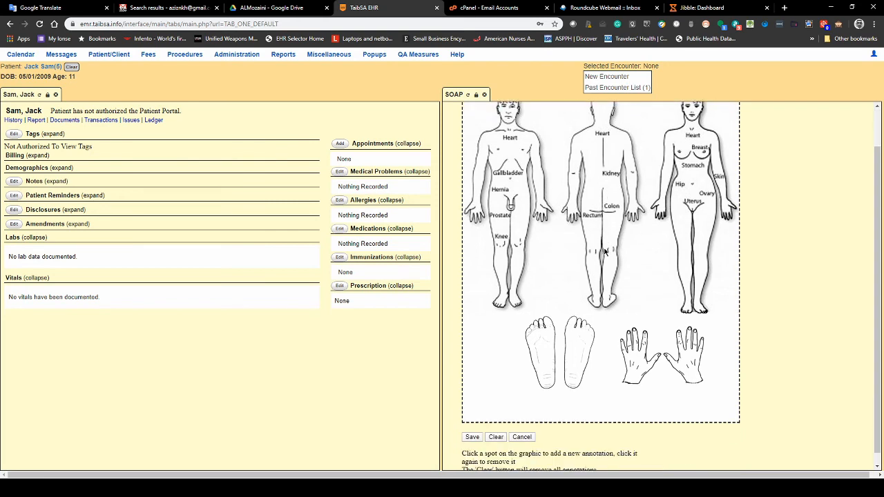
pyautogui.scroll(-1, 605, 253)
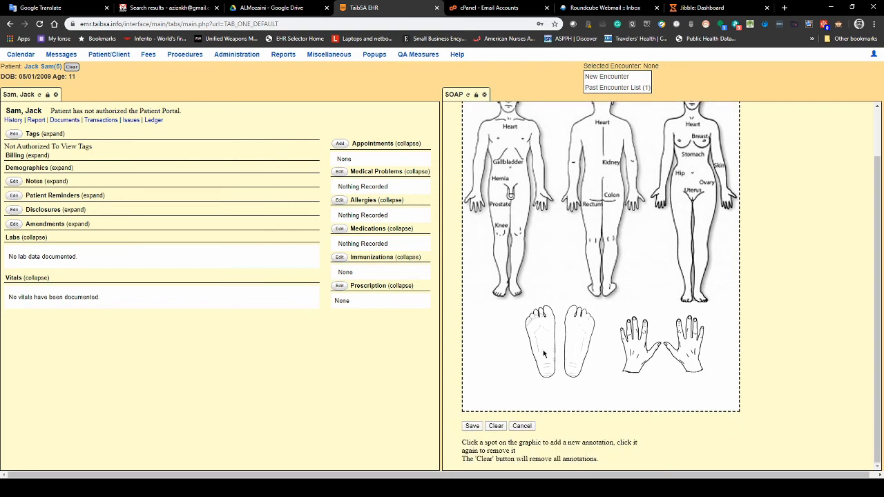
pyautogui.scroll(1, 563, 338)
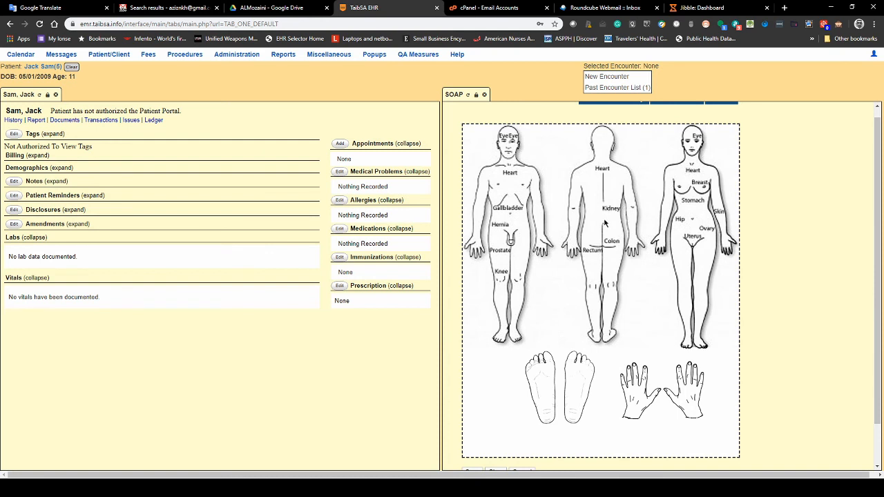
pyautogui.scroll(1, 614, 247)
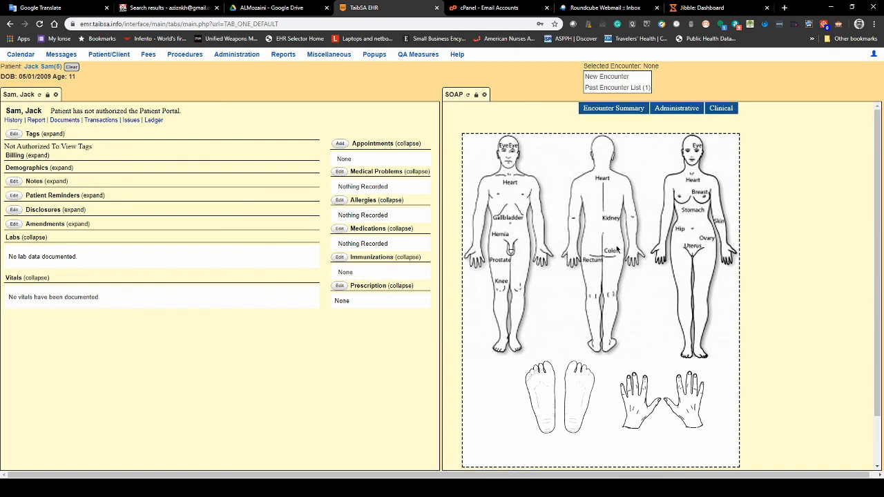
pyautogui.scroll(-1, 539, 275)
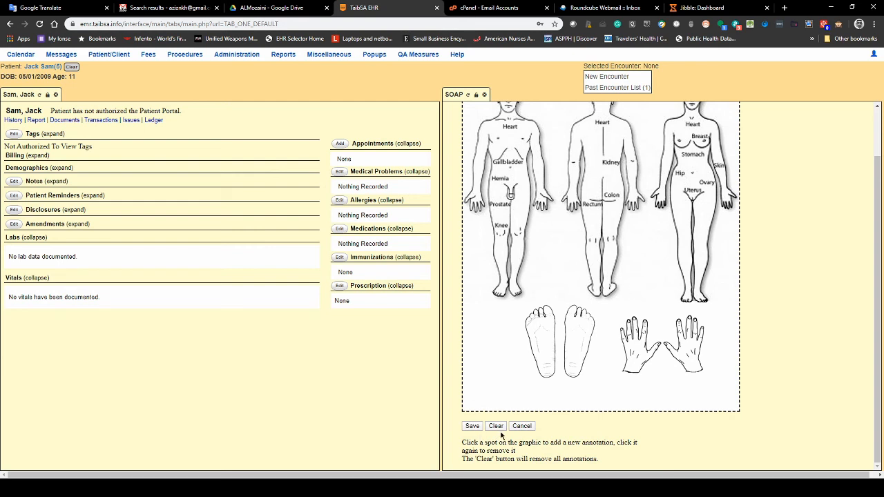
pyautogui.click(521, 426)
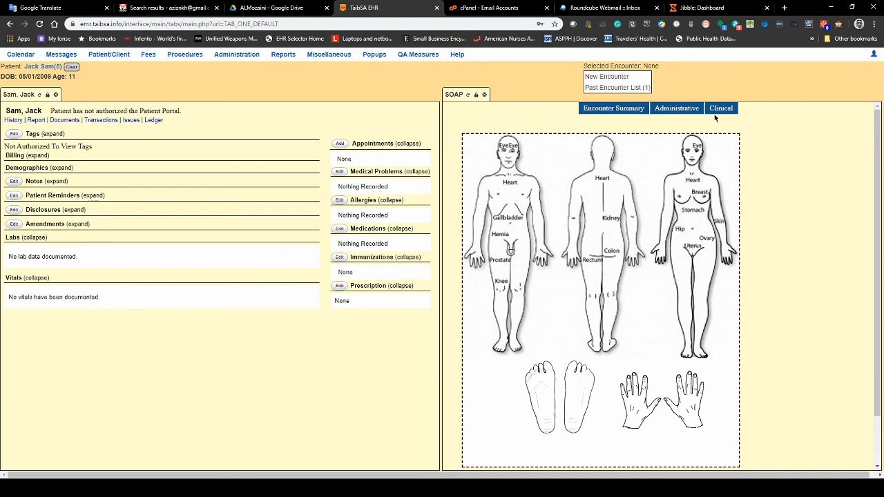
# - Try opening Annotatable Diagrams and dismiss the Popup Blocked alert
pyautogui.moveTo(718, 111)
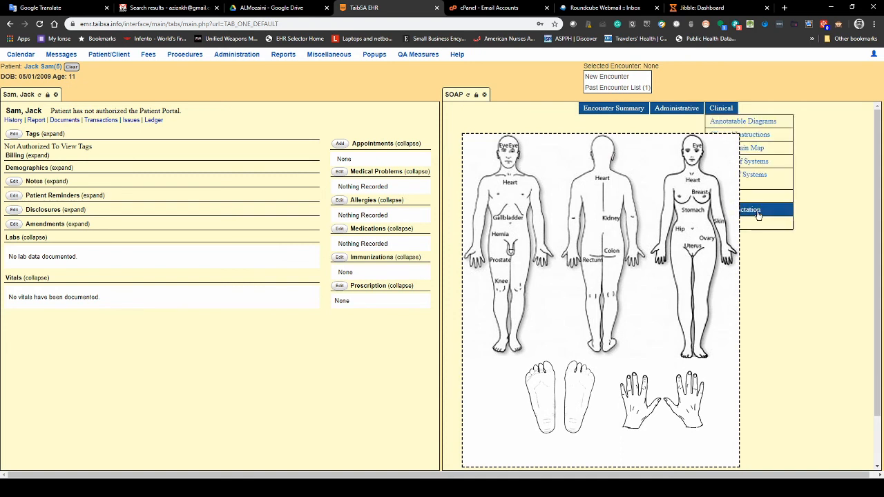
pyautogui.click(768, 123)
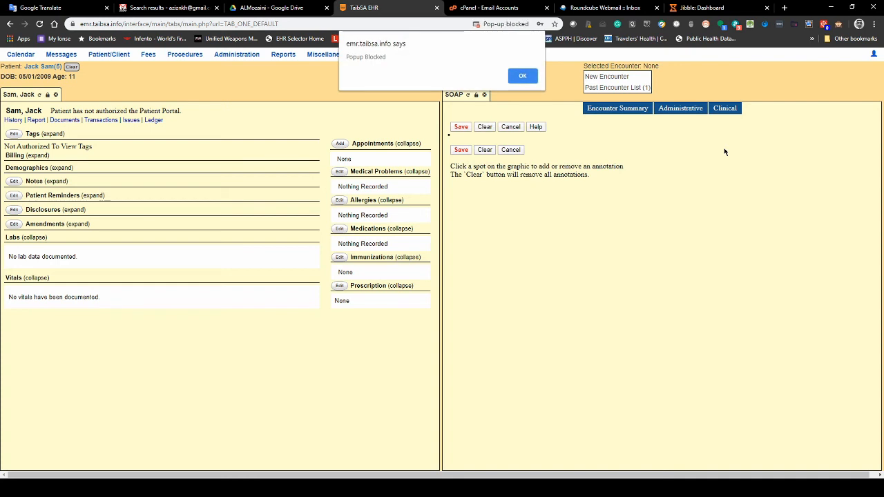
pyautogui.click(518, 77)
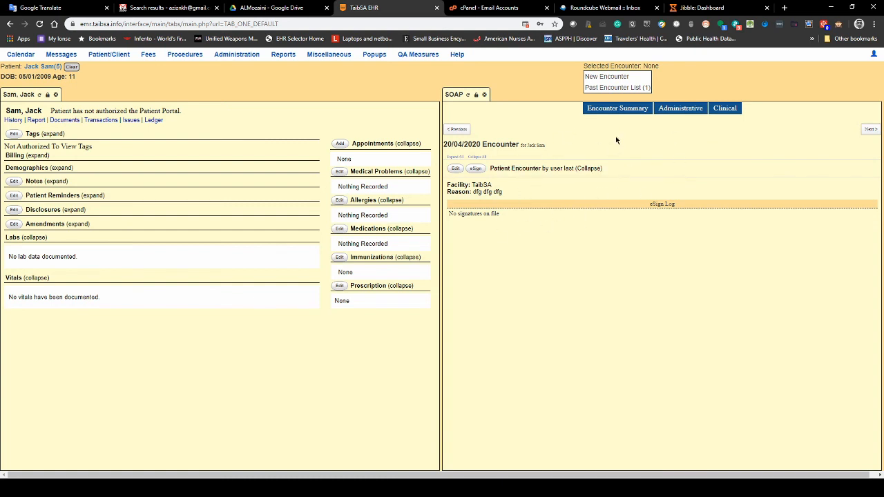
# - Save a Vitals form with weight 191.80 lb (87.00 kg) and height 175.01 cm
pyautogui.click(468, 95)
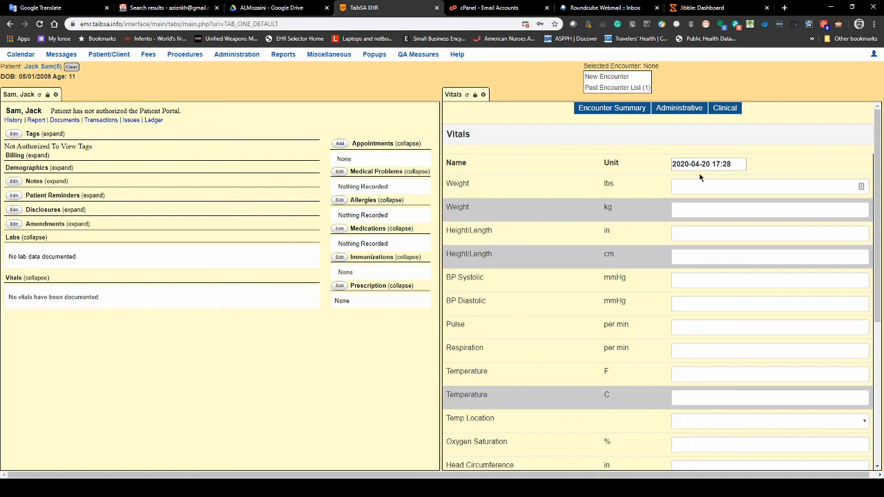
pyautogui.click(704, 190)
pyautogui.click(699, 212)
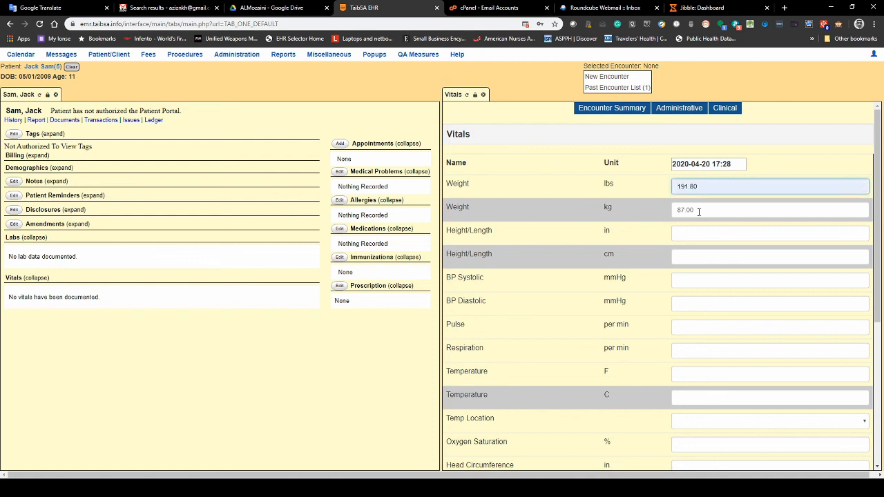
pyautogui.click(698, 211)
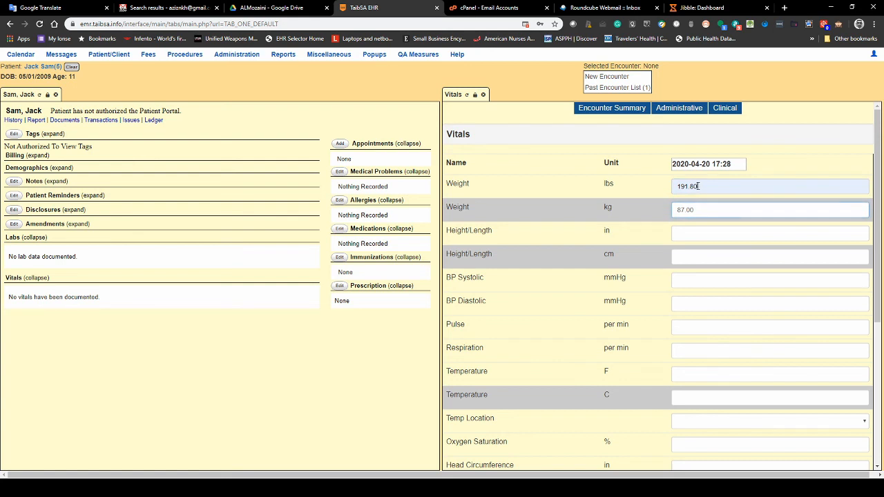
pyautogui.click(697, 185)
pyautogui.click(700, 258)
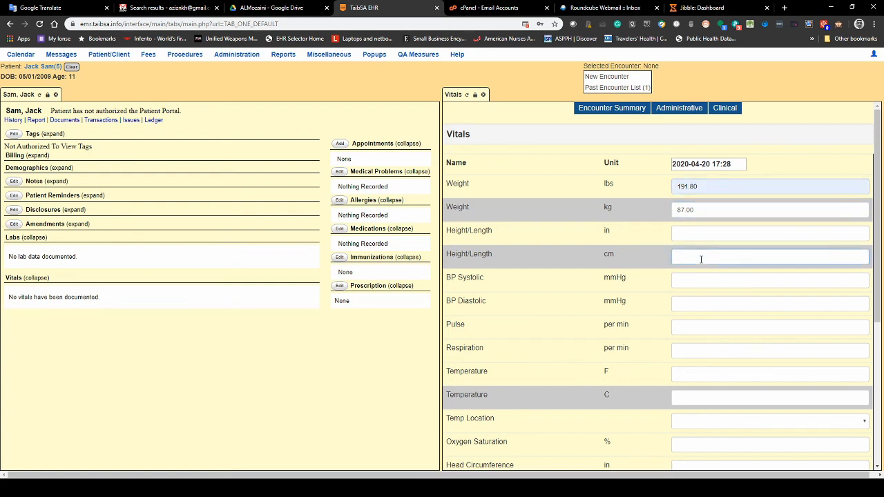
pyautogui.write('175.01')
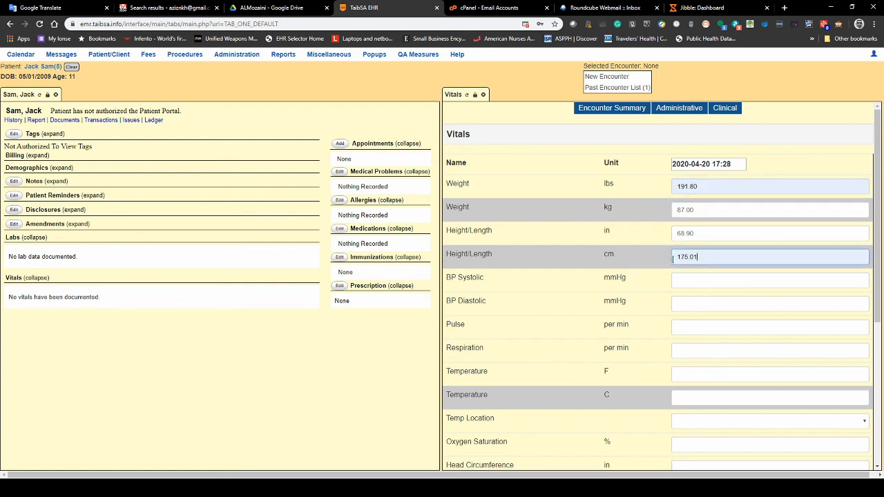
pyautogui.scroll(-4, 665, 281)
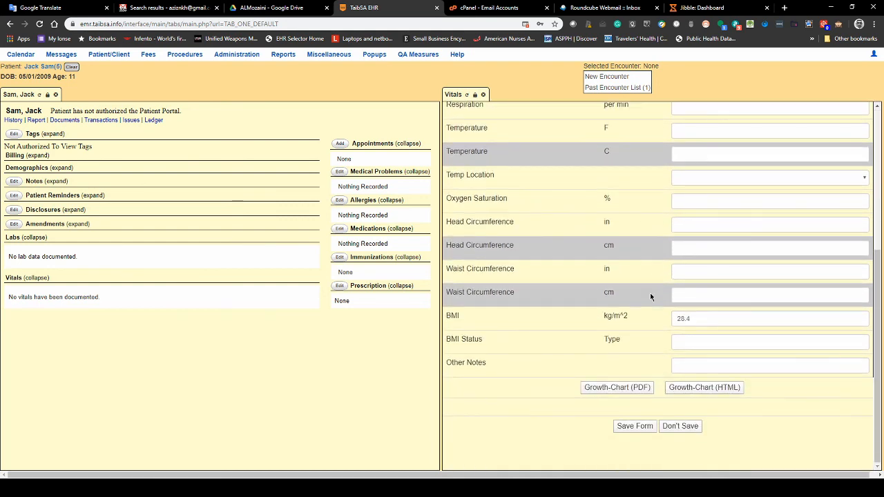
pyautogui.click(634, 426)
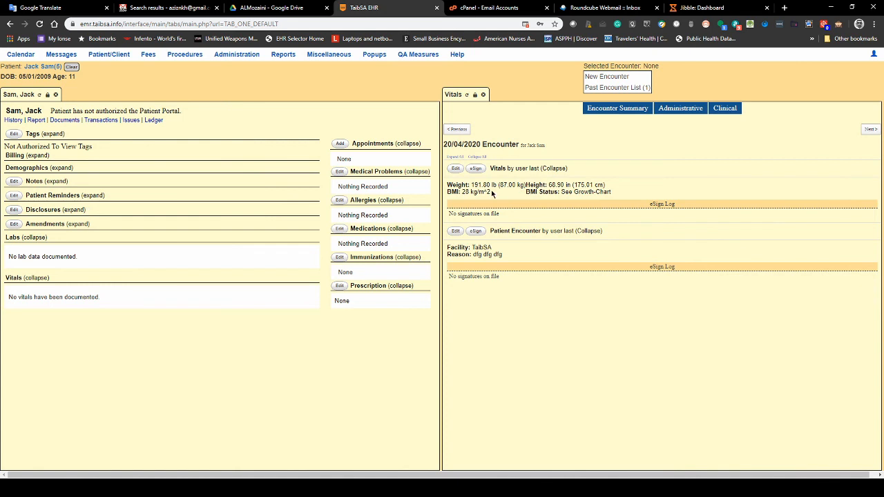
# - Close the current patient's chart using the Clear button beside the patient name
pyautogui.moveTo(474, 185); pyautogui.dragTo(622, 184)
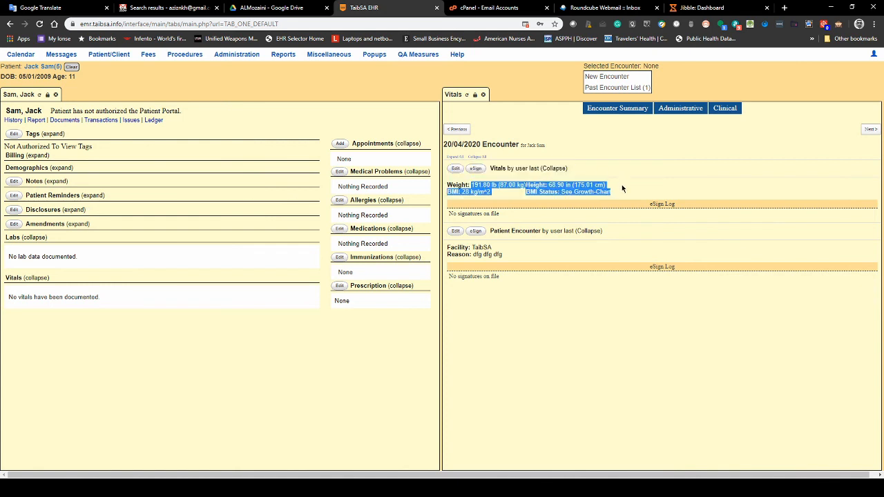
pyautogui.click(558, 192)
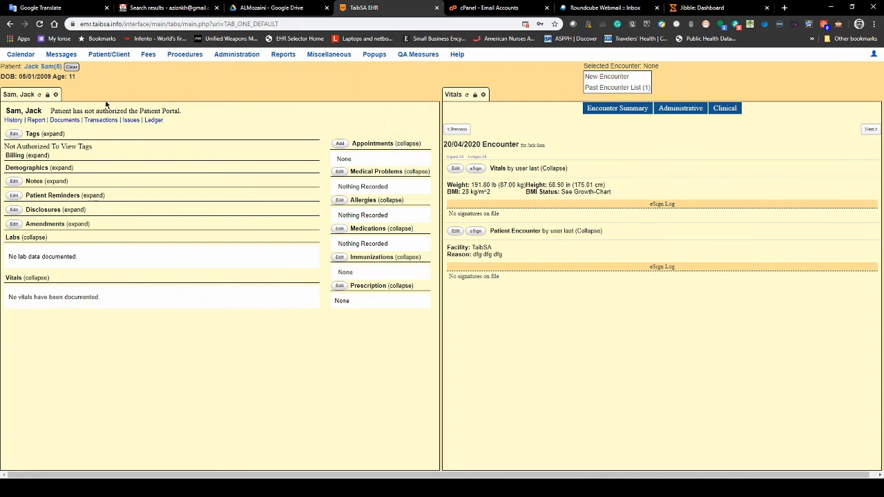
pyautogui.click(72, 68)
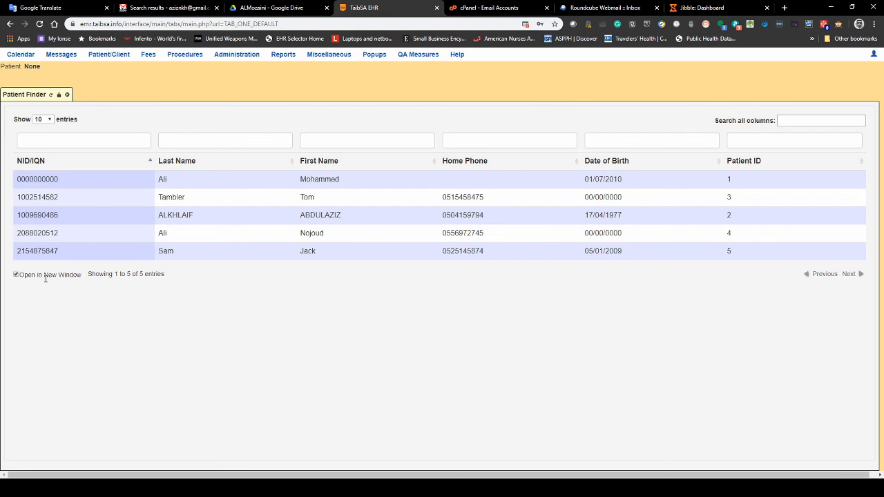
# - Disable Open in New Window, reopen the new patient's dashboard, and close the Patient Finder
pyautogui.click(81, 194)
pyautogui.click(16, 274)
pyautogui.click(47, 198)
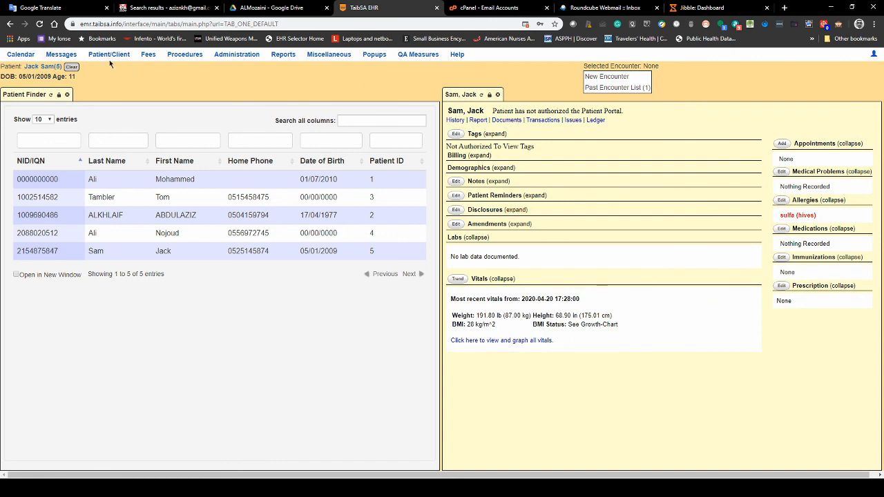
pyautogui.moveTo(374, 54)
pyautogui.click(67, 94)
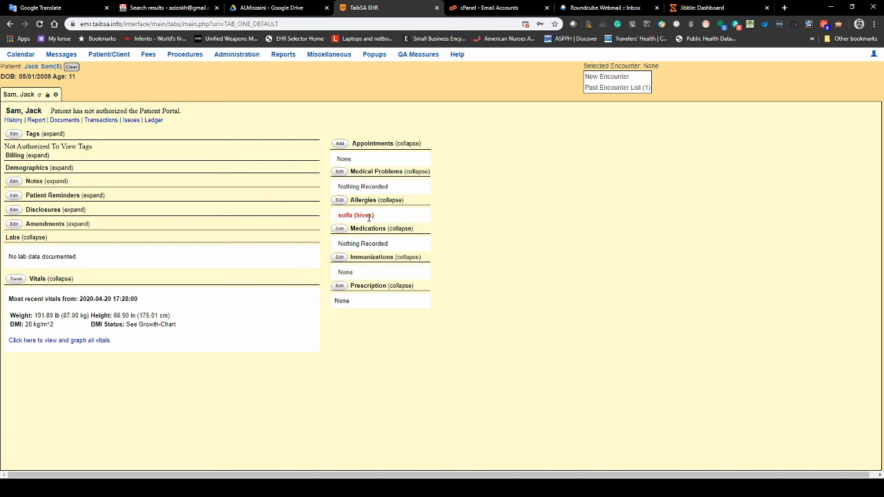
# - Clear the selected patient using the Clear button in the header
pyautogui.moveTo(649, 97)
pyautogui.click(72, 67)
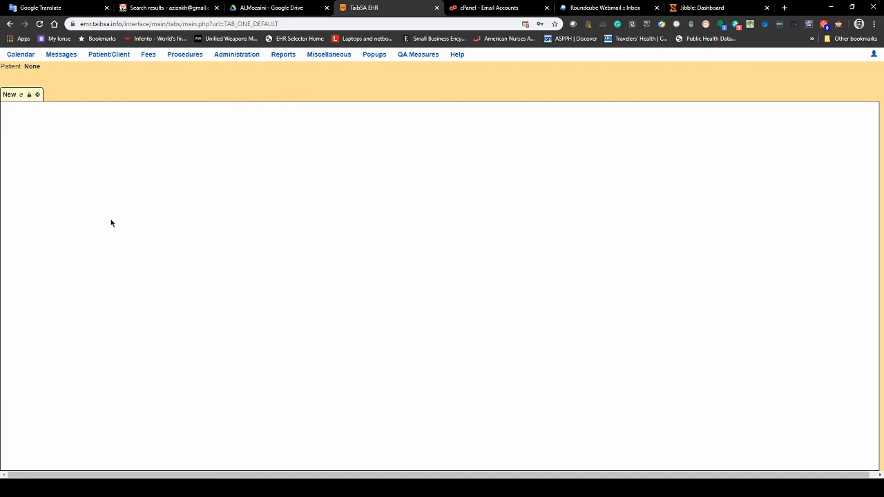